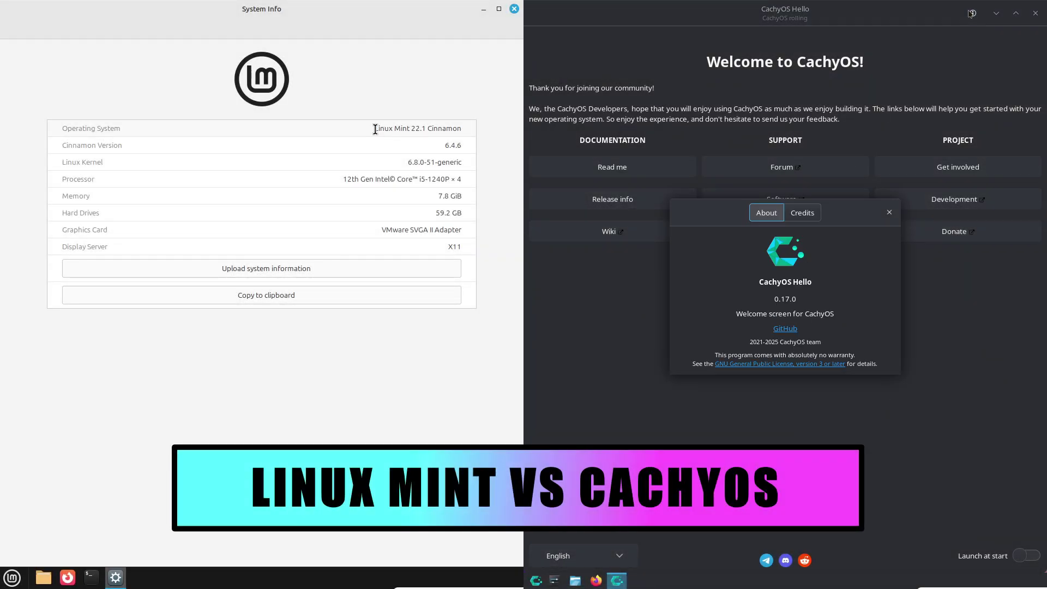
Highlight Linux Mint's version details, and close the System Info window, the CachyOS Hello About dialog and its welcome window
drag(375, 129, 443, 145)
click(889, 212)
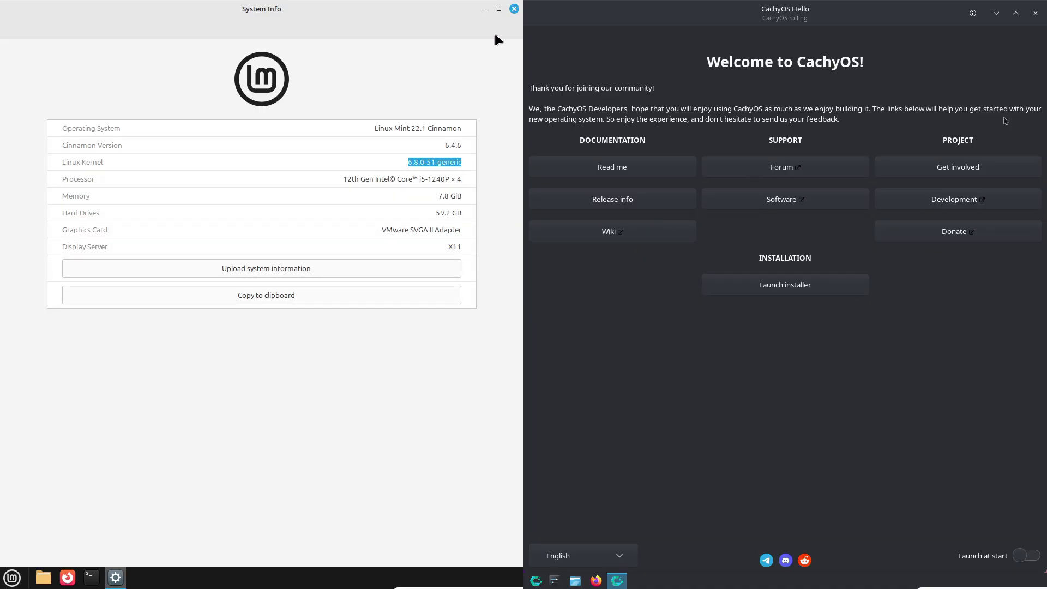
click(1035, 13)
click(515, 9)
Bring up both systems' application launchers, enlarge Linux Mint's, and search it for "syst" to launch System Monitor
click(12, 577)
click(536, 580)
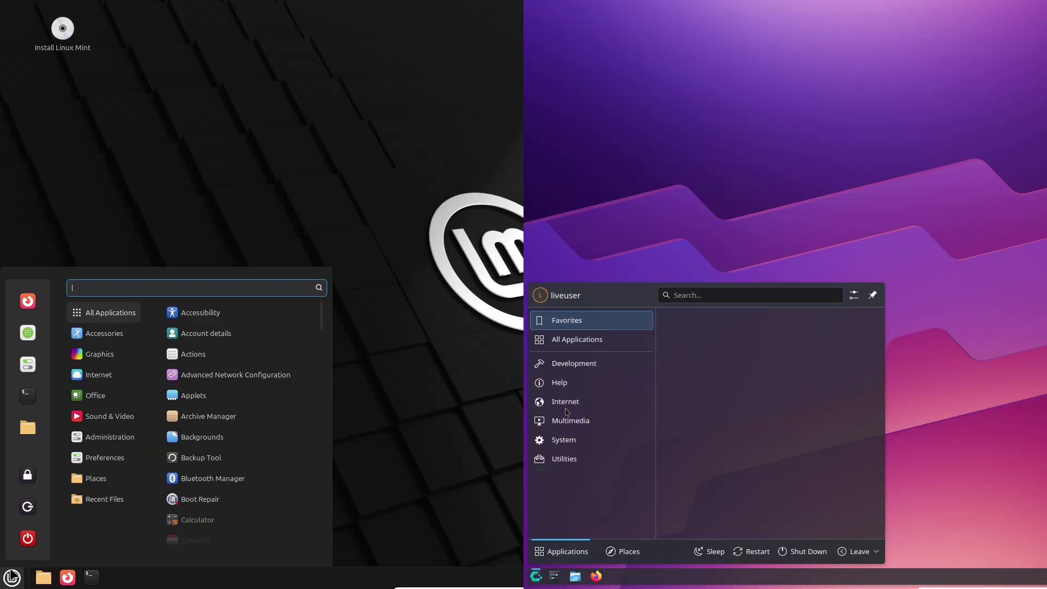
drag(332, 269, 431, 54)
mouse_move(576, 435)
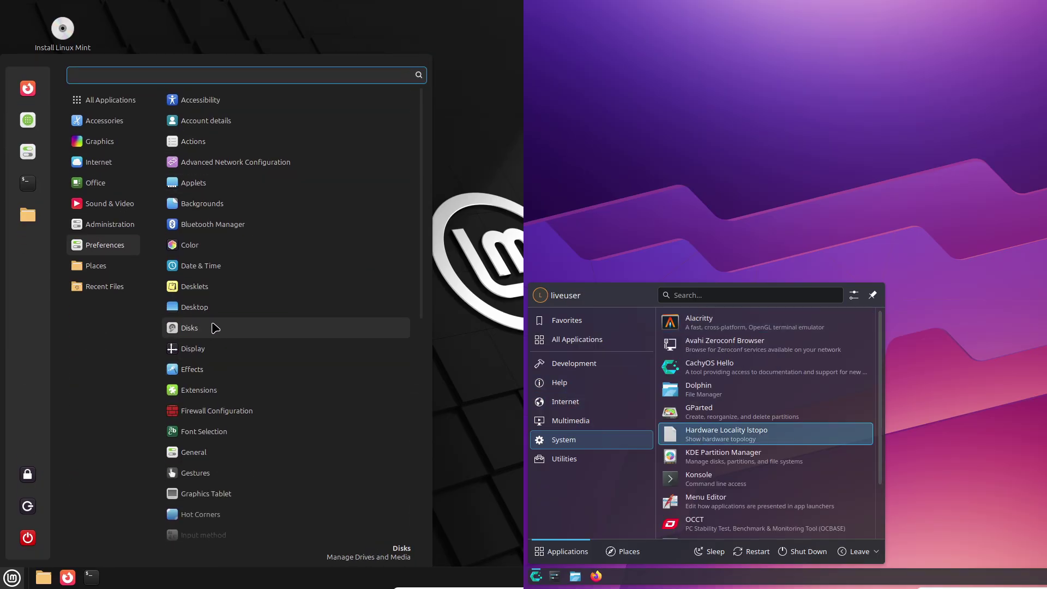
text(syst)
scroll(876, 477, down, 1)
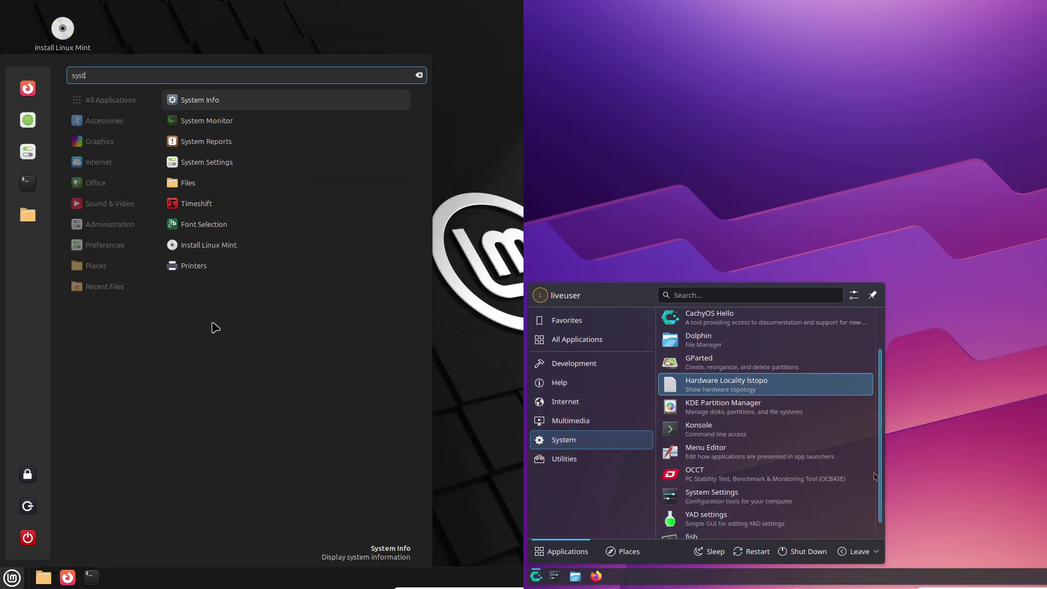
click(215, 129)
Maximize System Monitor in Linux Mint, and launch and maximize Konsole in CachyOS
mouse_move(592, 462)
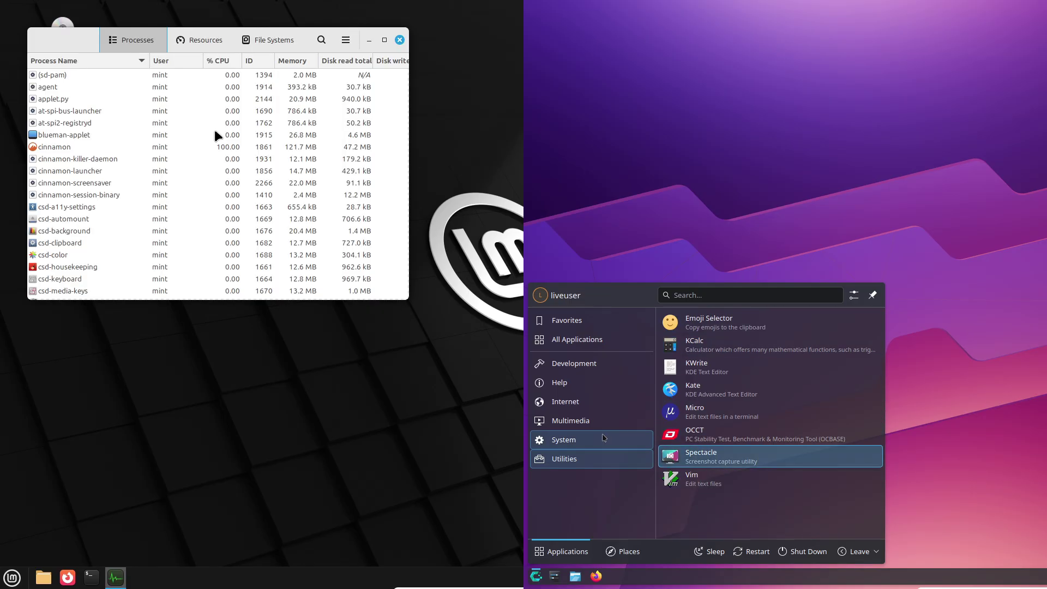
mouse_move(573, 440)
drag(291, 34, 1, 188)
click(680, 477)
drag(1042, 157, 516, 280)
Show System Monitor's resource graphs in Linux Mint and view the About information of both System Monitor and Konsole
click(1033, 28)
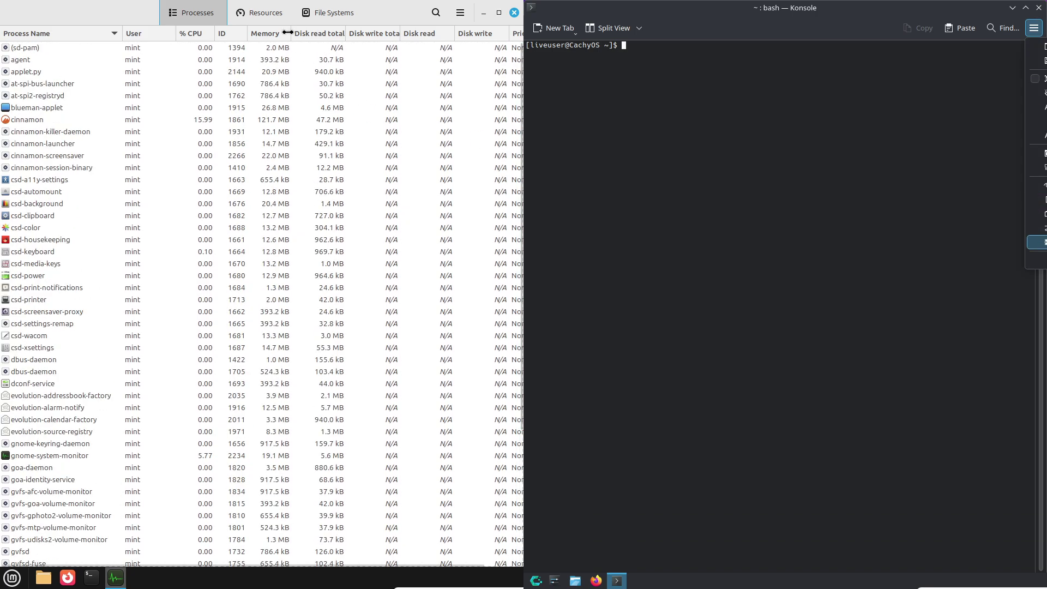
click(268, 13)
click(468, 15)
click(468, 103)
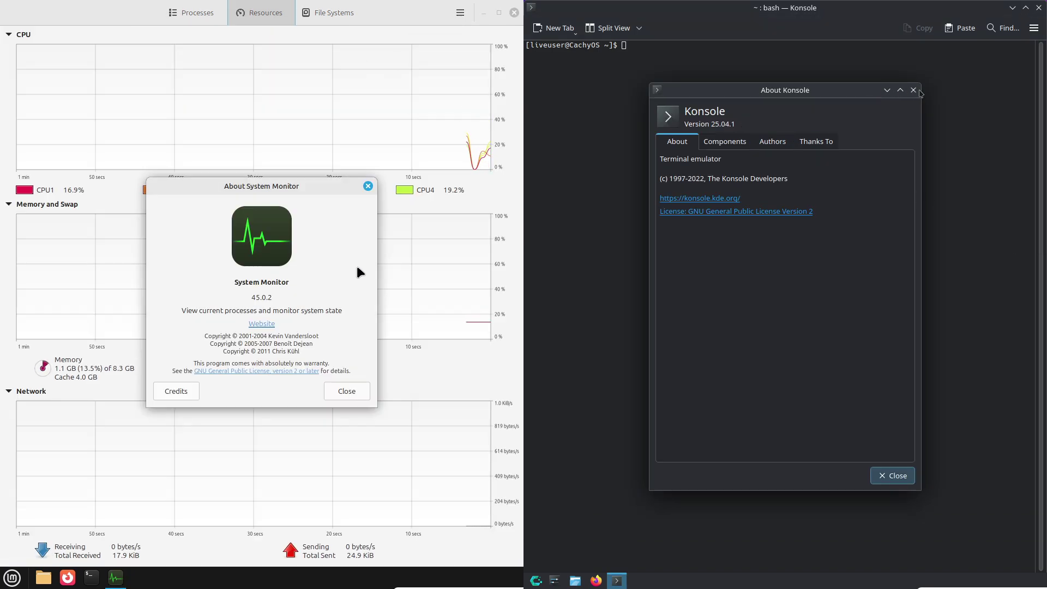
click(914, 90)
click(1035, 27)
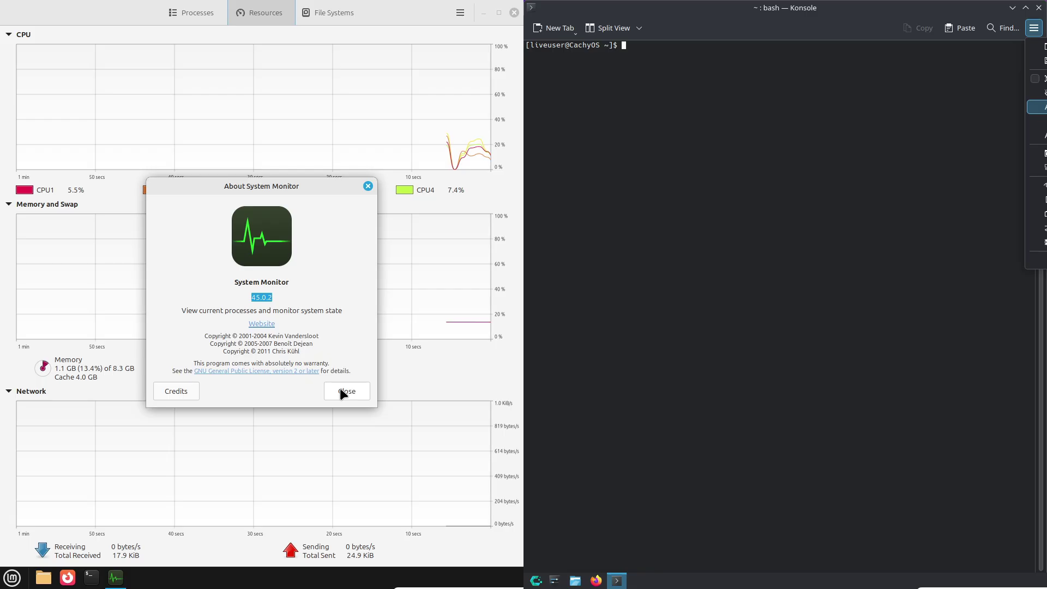
click(340, 390)
Look over Linux Mint's file systems and resources, and try to install fastfetch in Konsole with "sudo pacman -S fastfetch"
click(341, 18)
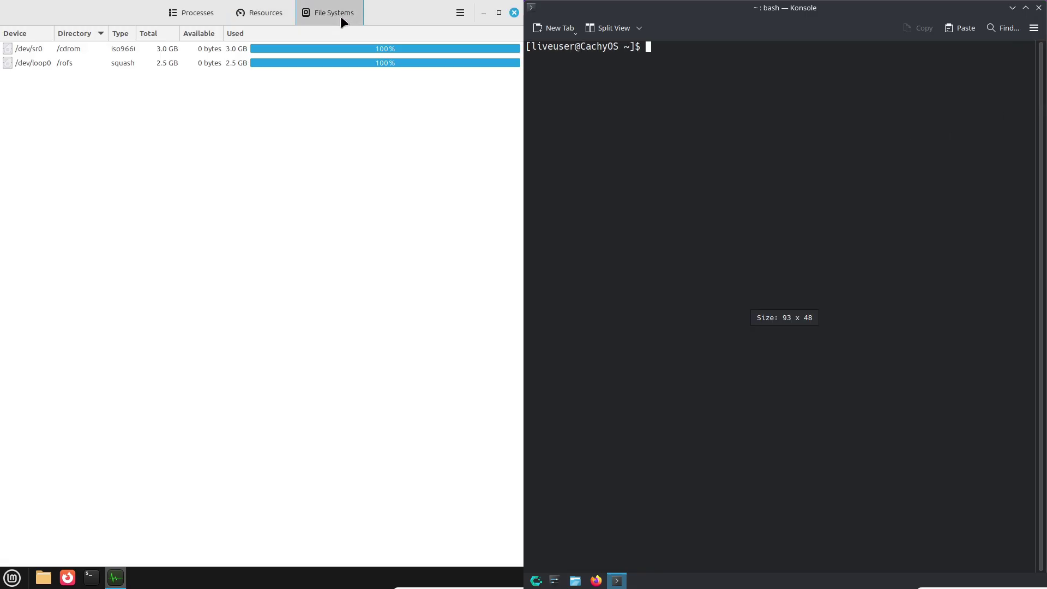
click(257, 14)
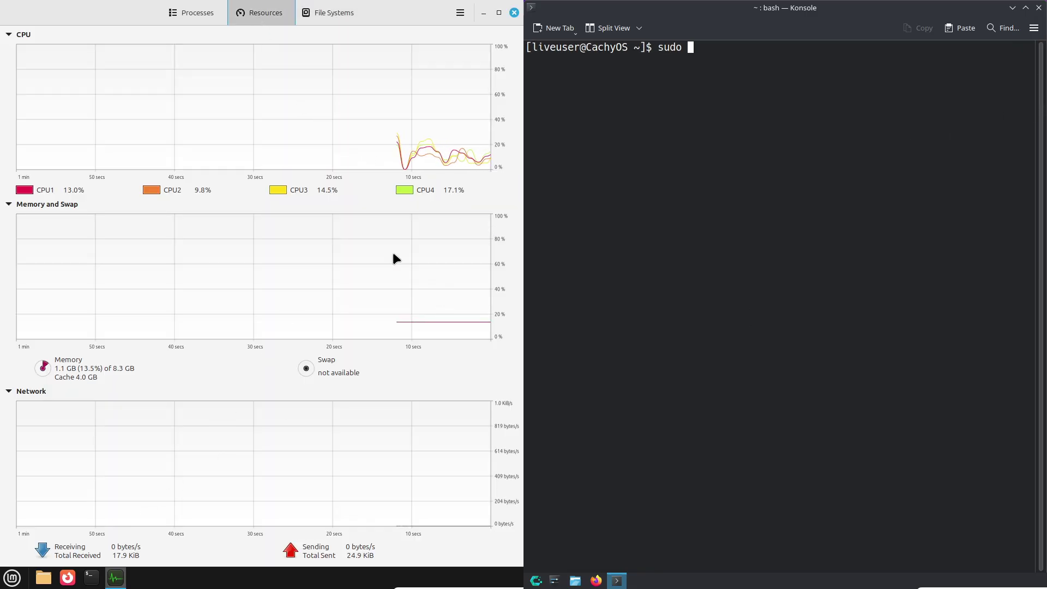
click(43, 369)
text(-S)
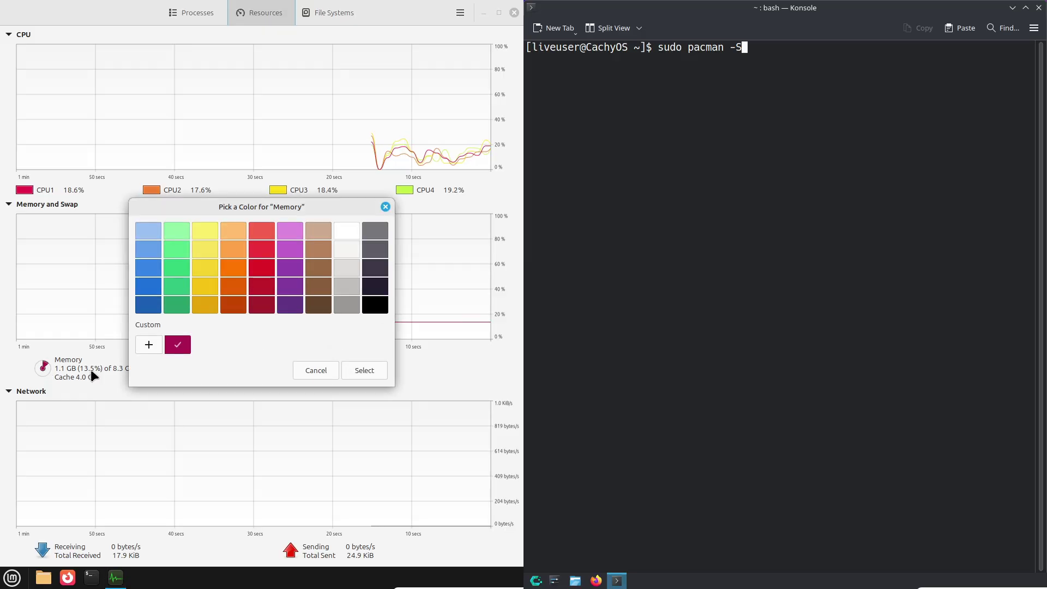
click(322, 375)
text(fastfetch)
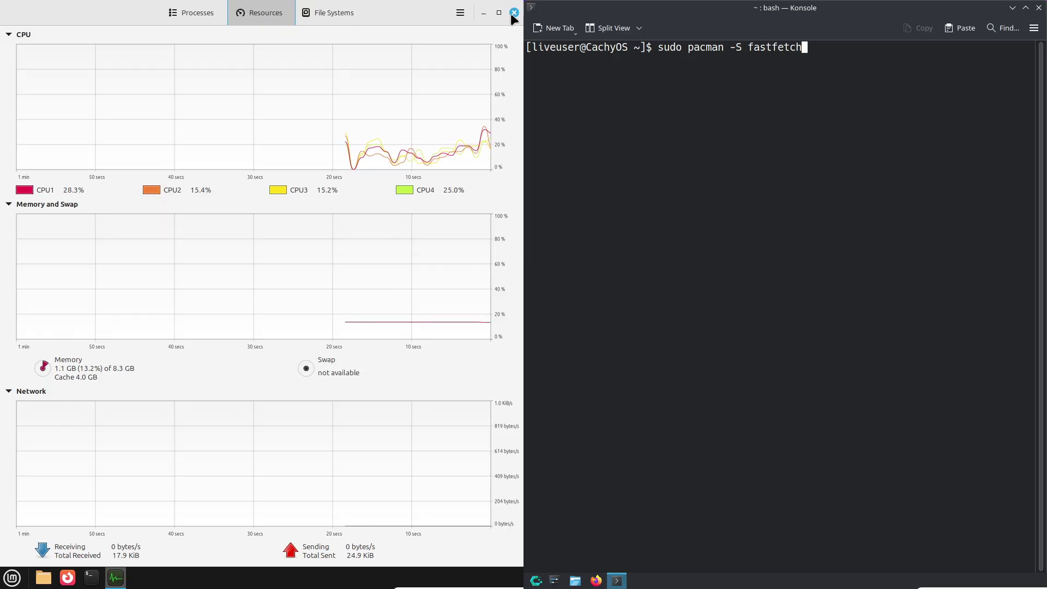
key(Return)
Close System Monitor and browse Linux Mint's application categories, and run "sudo pacman -Sy fastfetch" in Konsole
click(514, 13)
click(13, 577)
text(s)
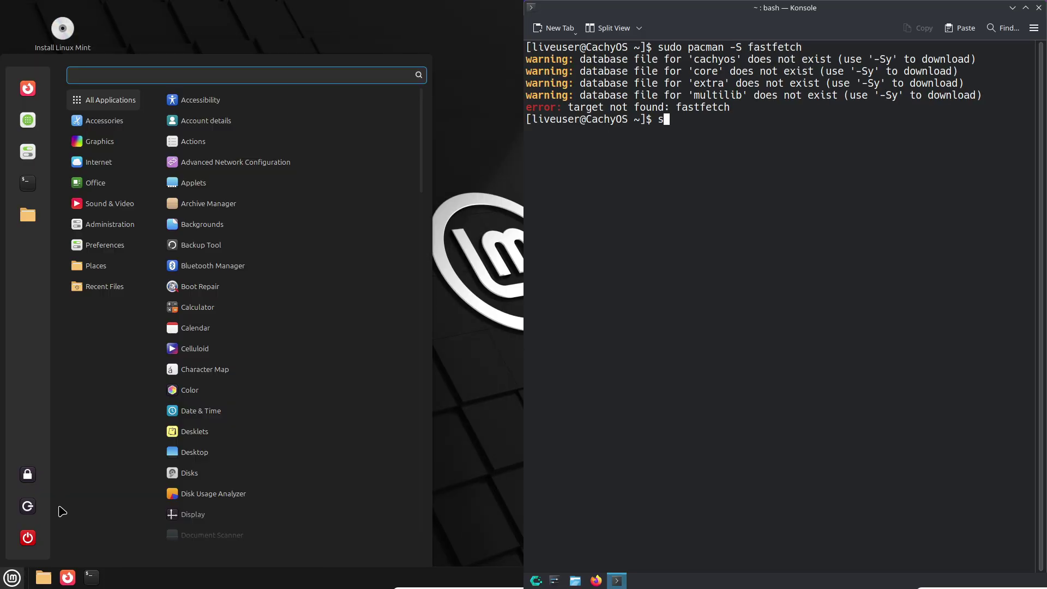
mouse_move(113, 128)
text(udo pac)
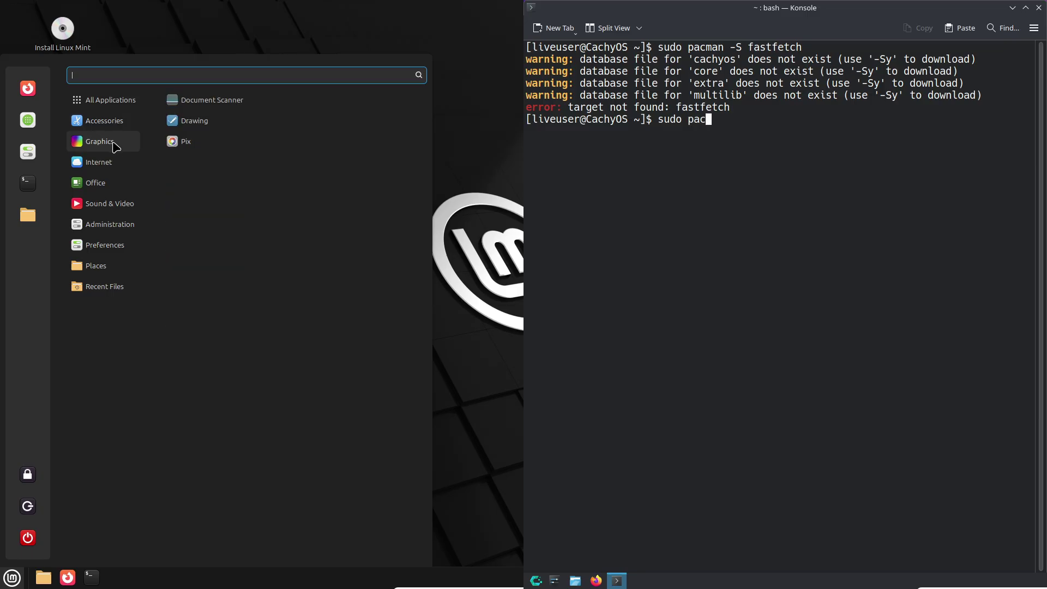
mouse_move(117, 165)
text(man)
mouse_move(117, 184)
text(-Sy )
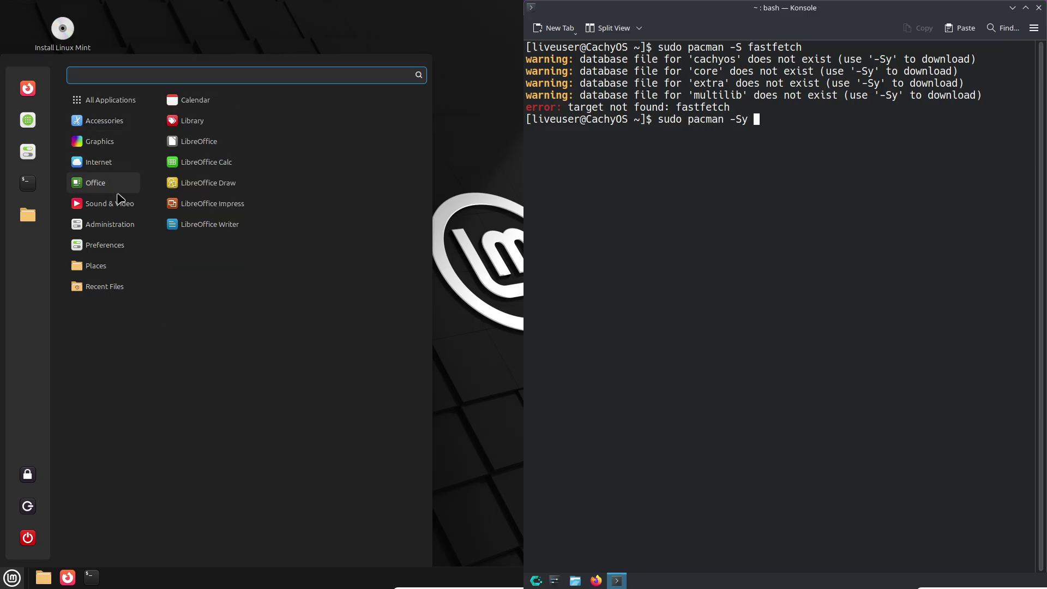
text(fastfetch)
mouse_move(121, 226)
key(Return)
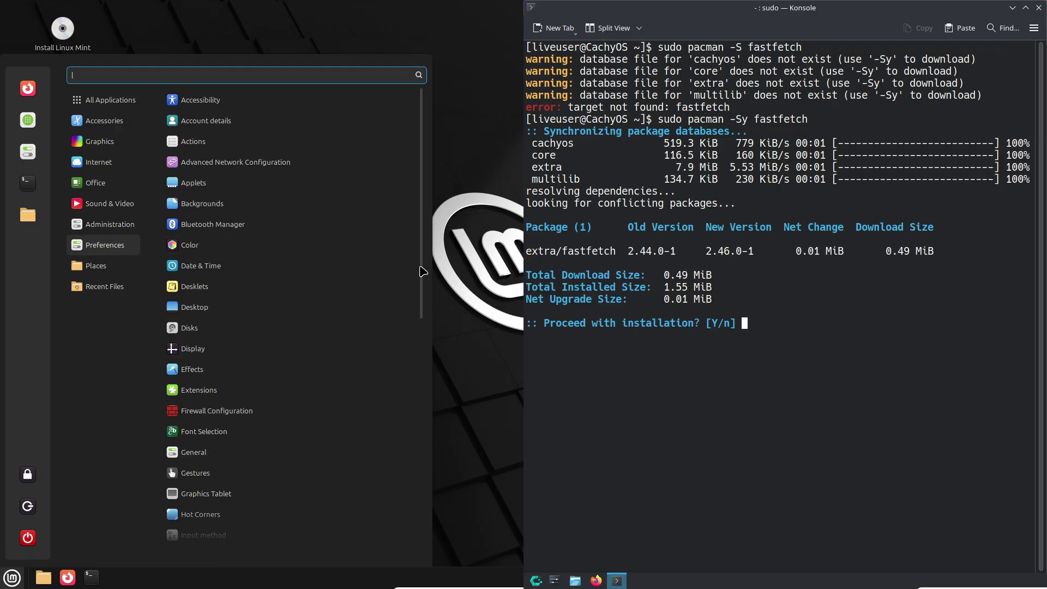
Confirm the fastfetch installation and the deletion of its downloaded package file, and look through Linux Mint's Preferences applications
text(y)
key(Return)
drag(423, 271, 417, 515)
text(y)
key(Return)
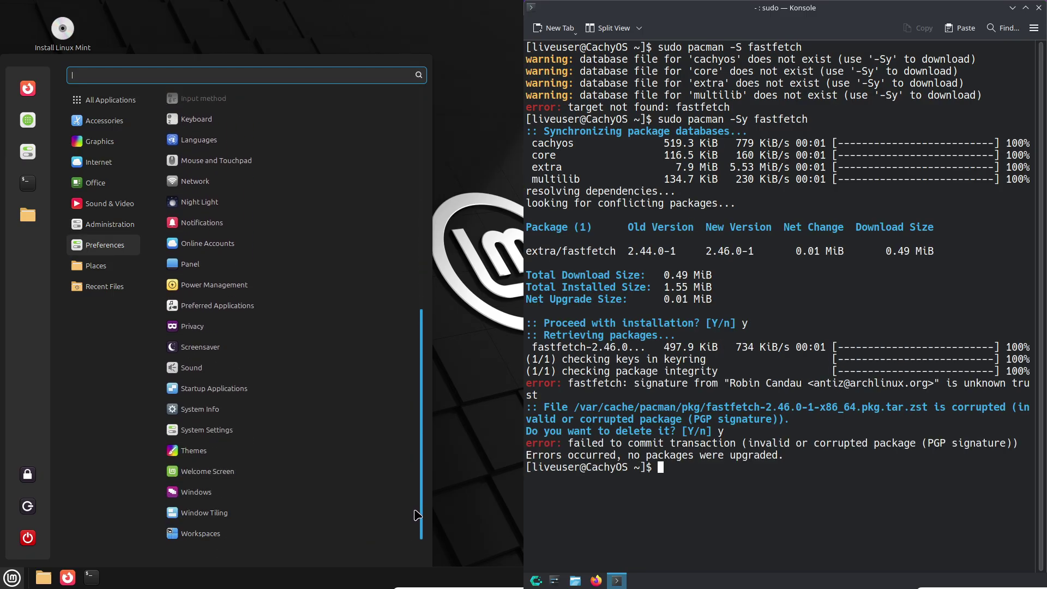
Run fastfetch in Konsole to show CachyOS's system summary, and dismiss Linux Mint's application launcher
text(fas)
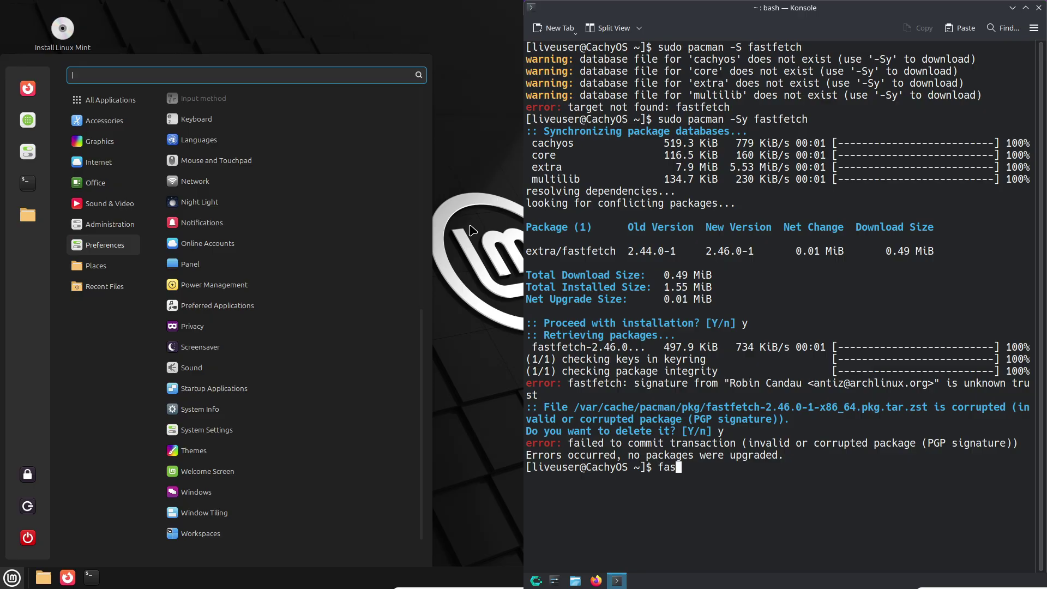
text(tfetch)
key(Return)
right_click(67, 41)
click(81, 49)
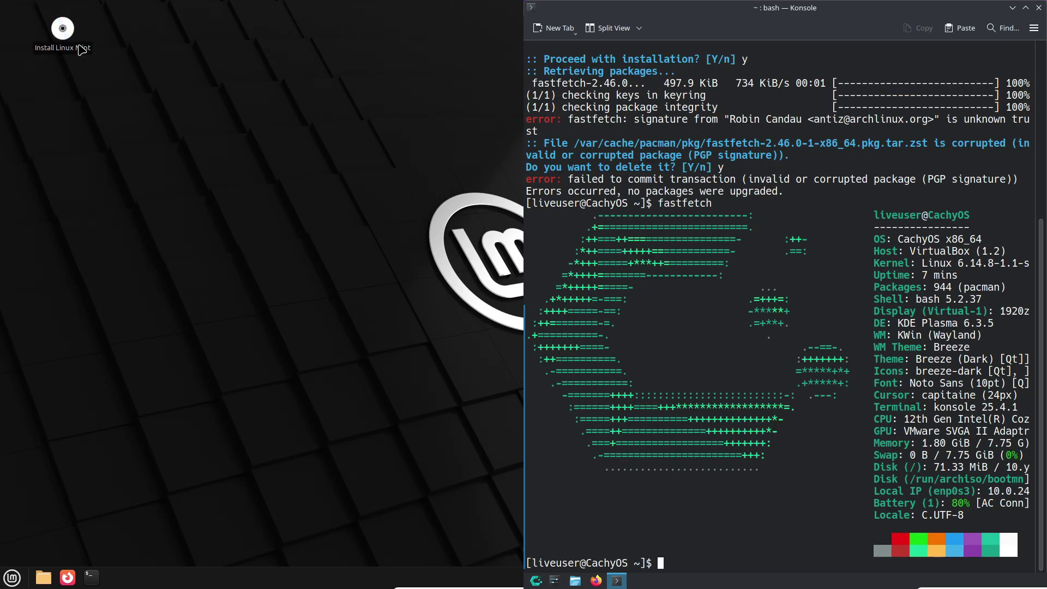
View the permissions and emblems of Linux Mint's installer shortcut and close its properties, and enter "sudo pacman -S" in Konsole
text(sudo)
right_click(51, 46)
text(pac)
click(79, 184)
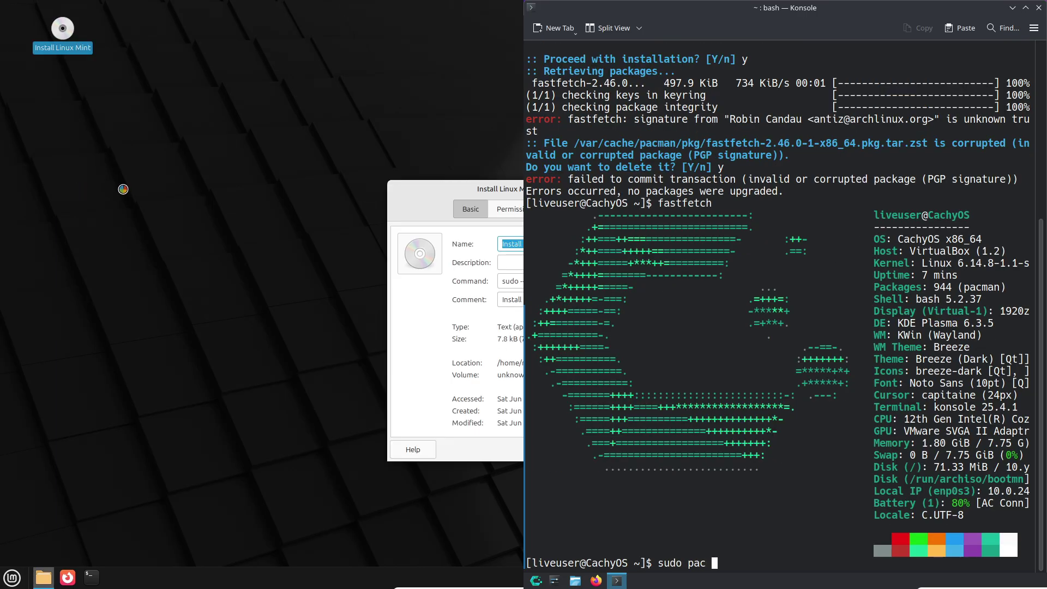
text(-)
drag(579, 191, 230, 159)
text(S)
click(170, 177)
key(BackSpace)
key(BackSpace)
key(BackSpace)
click(212, 178)
text(man )
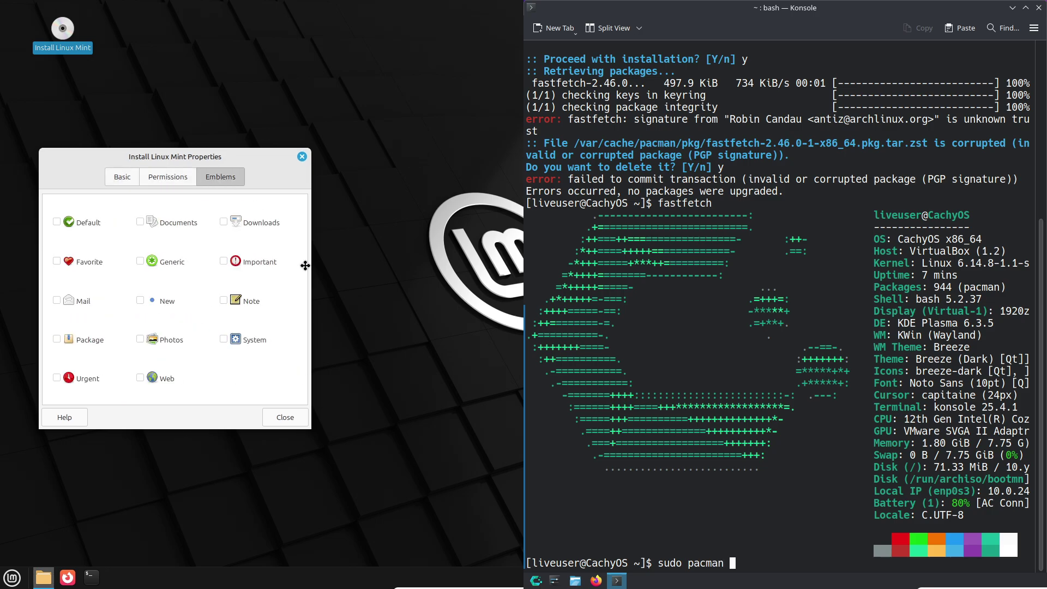
text(-S)
click(295, 420)
Complete and run "sudo pacman -Sy inxi" in Konsole, accepting both prompts, and cancel compressing the Linux Mint installer shortcut
text(y inxi)
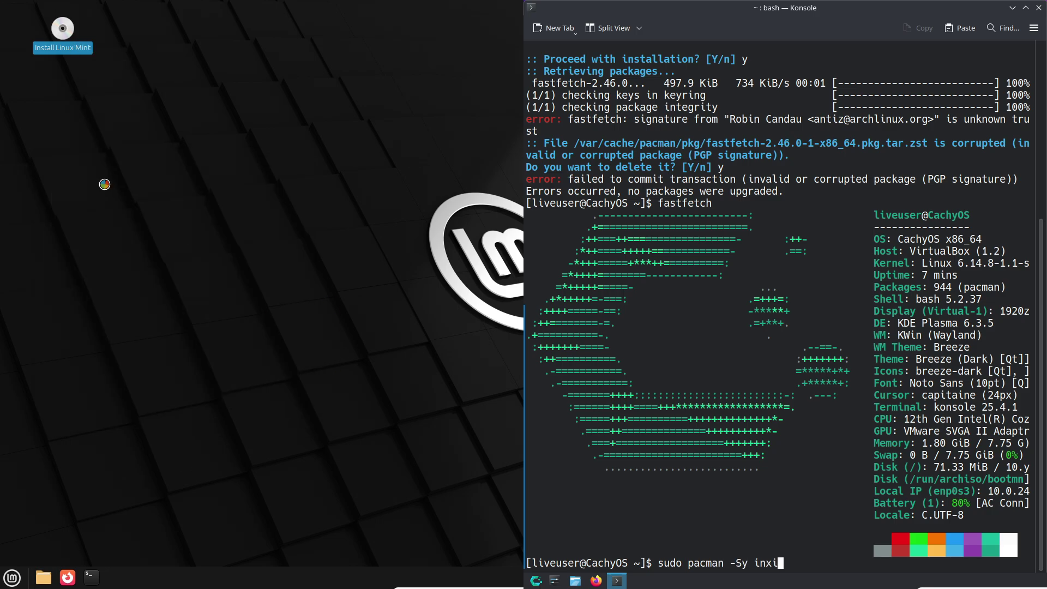
key(Return)
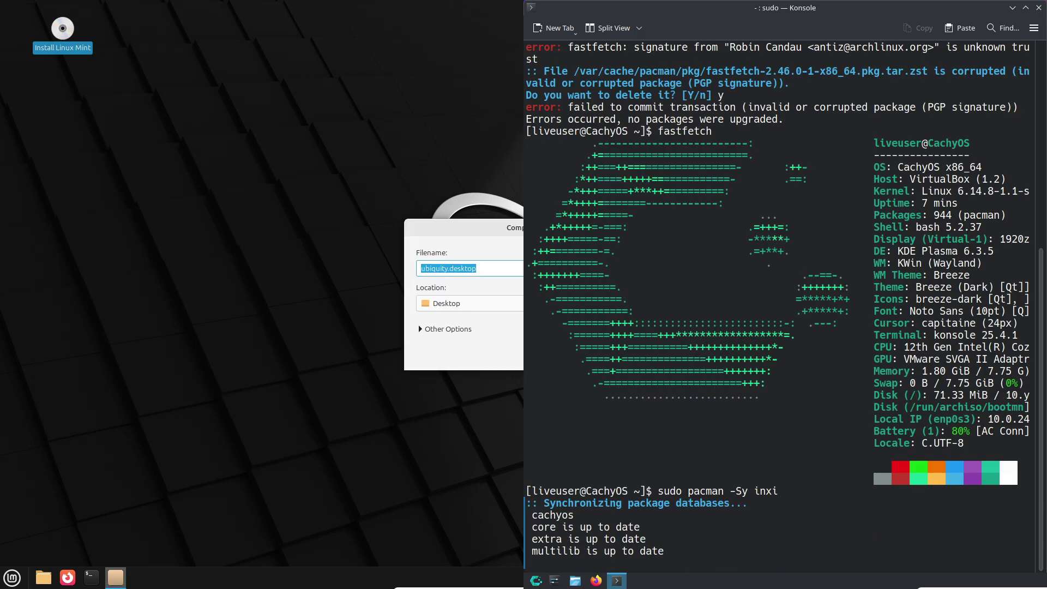
key(Escape)
right_click(59, 49)
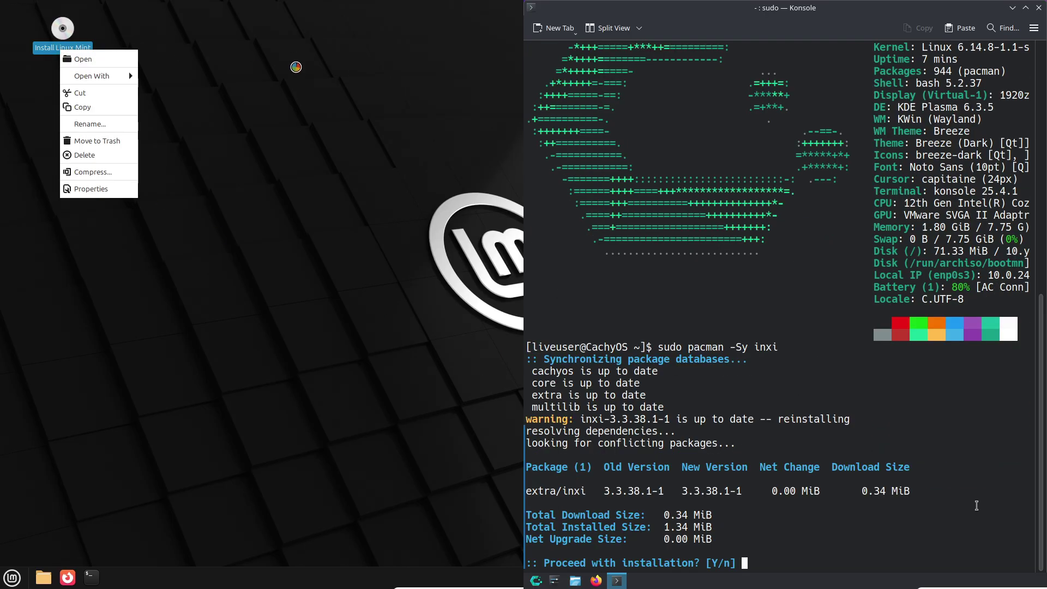
key(Escape)
text(y)
key(Return)
key(Return)
Run "inxi -sv8" in Konsole to output the full CachyOS system report
click(12, 577)
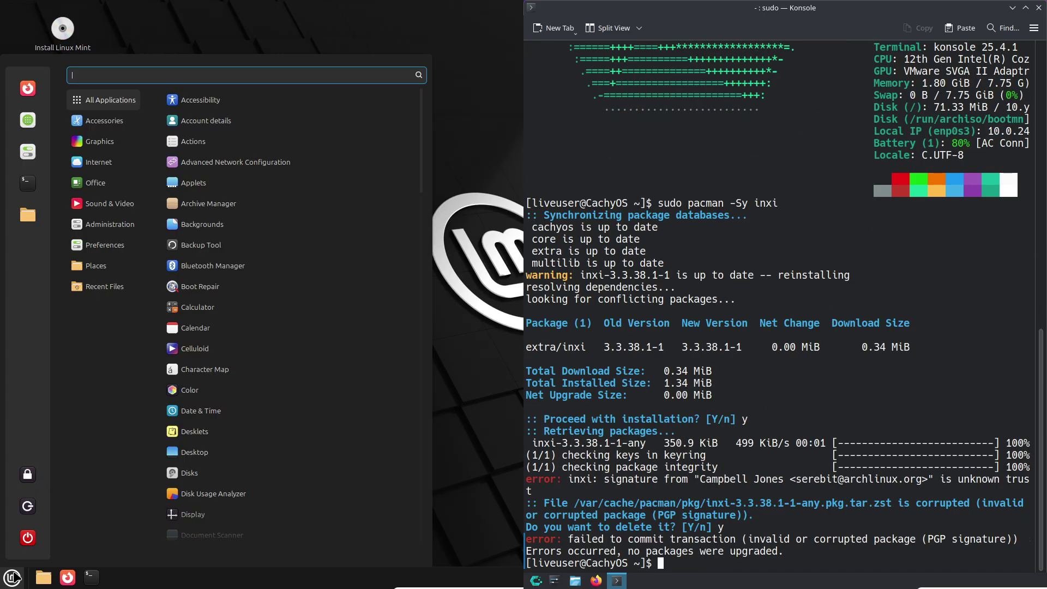
key(Escape)
text(inxi -sv)
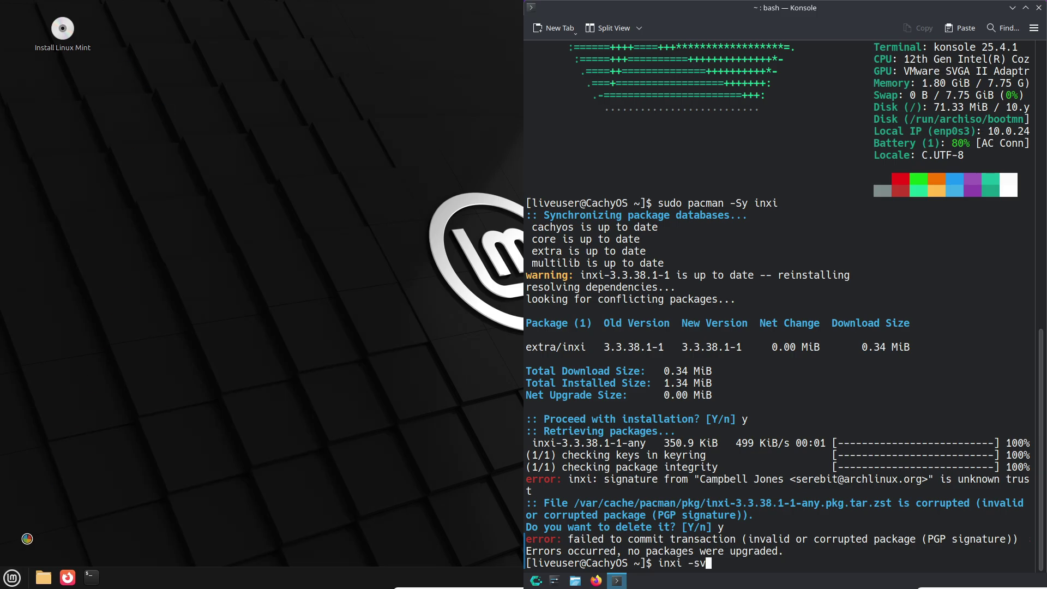
text(8)
key(Return)
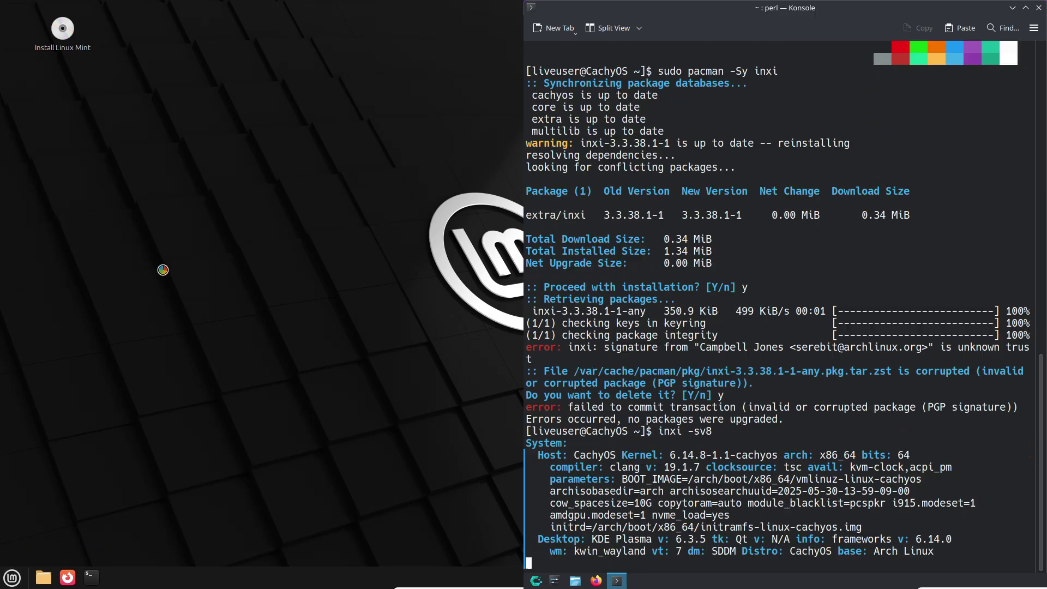
Open and maximize a terminal in Linux Mint, bring up its preferences, and examine the Info section of the inxi report
key(ctrl+alt+t)
drag(363, 33, 1, 212)
drag(954, 552, 591, 506)
right_click(186, 136)
click(209, 238)
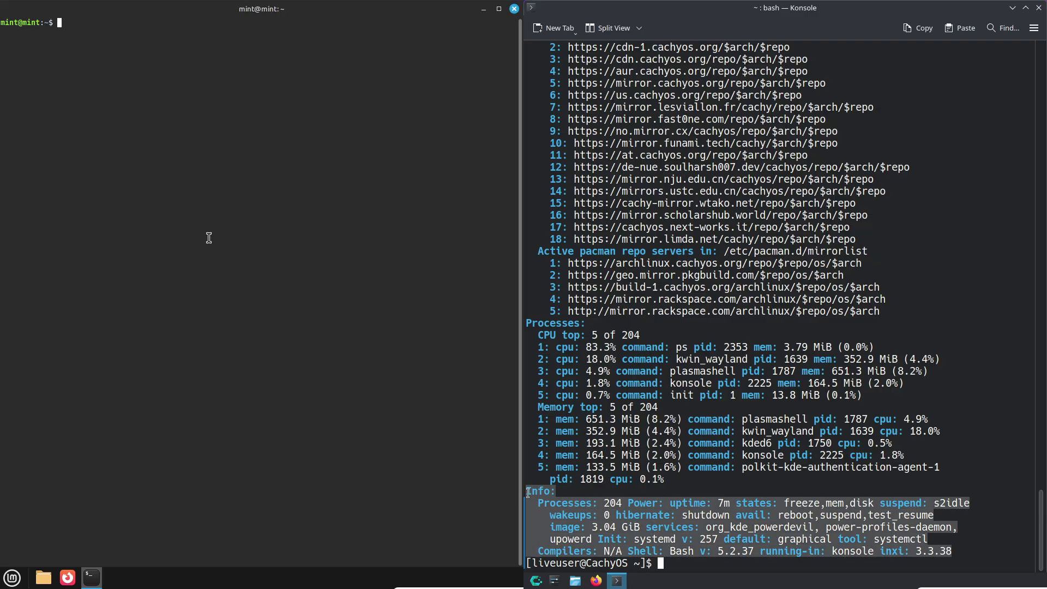
drag(1042, 525, 1039, 360)
click(175, 191)
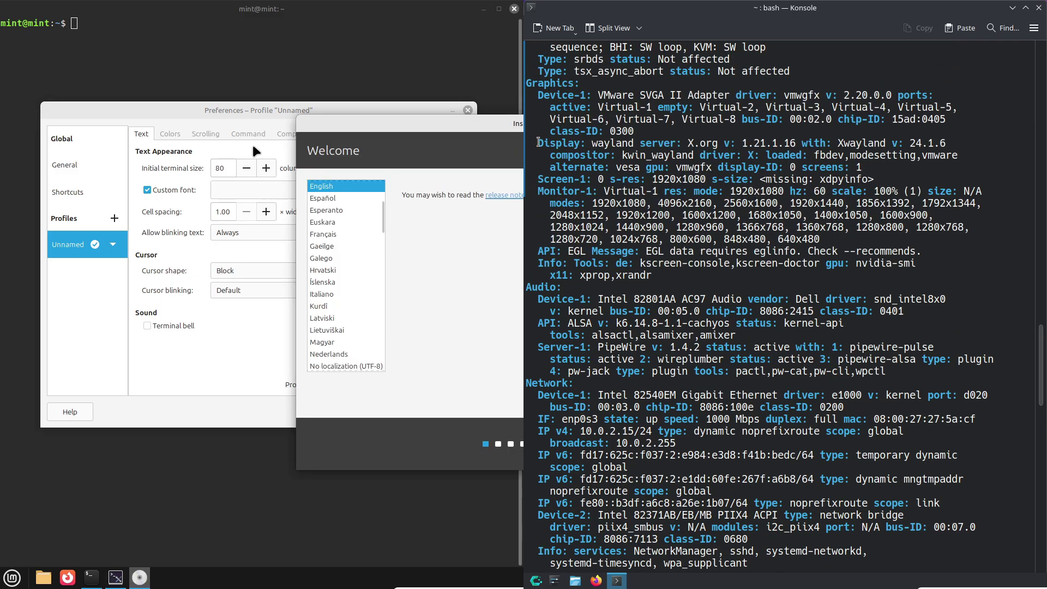
Move Linux Mint's Install window fully into view, and review the Graphics and Audio sections of the inxi report
drag(539, 143, 861, 341)
drag(485, 124, 210, 129)
drag(860, 341, 907, 365)
drag(210, 128, 1, 149)
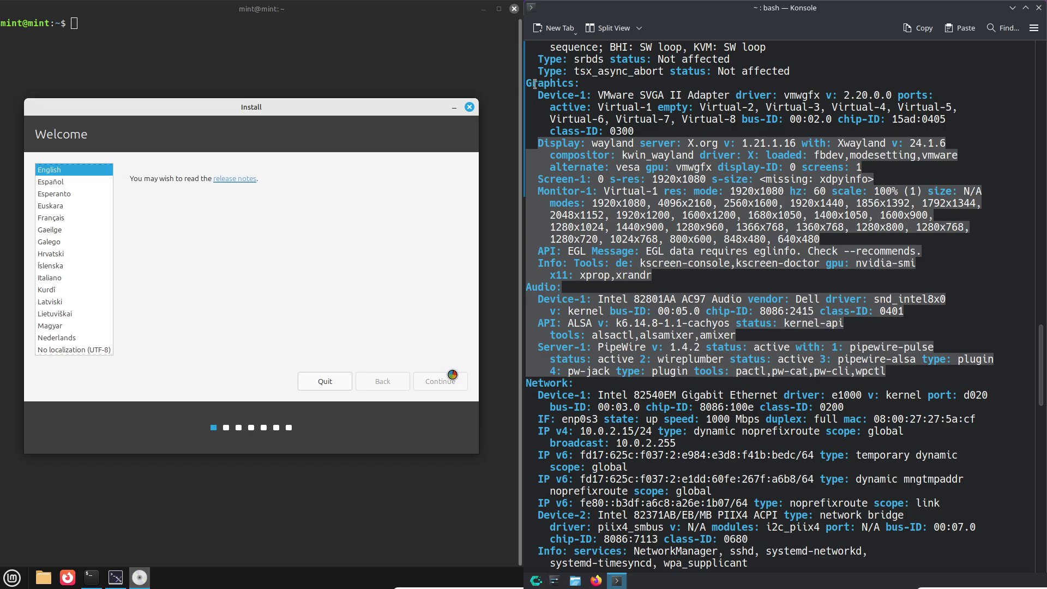
drag(534, 84, 1041, 285)
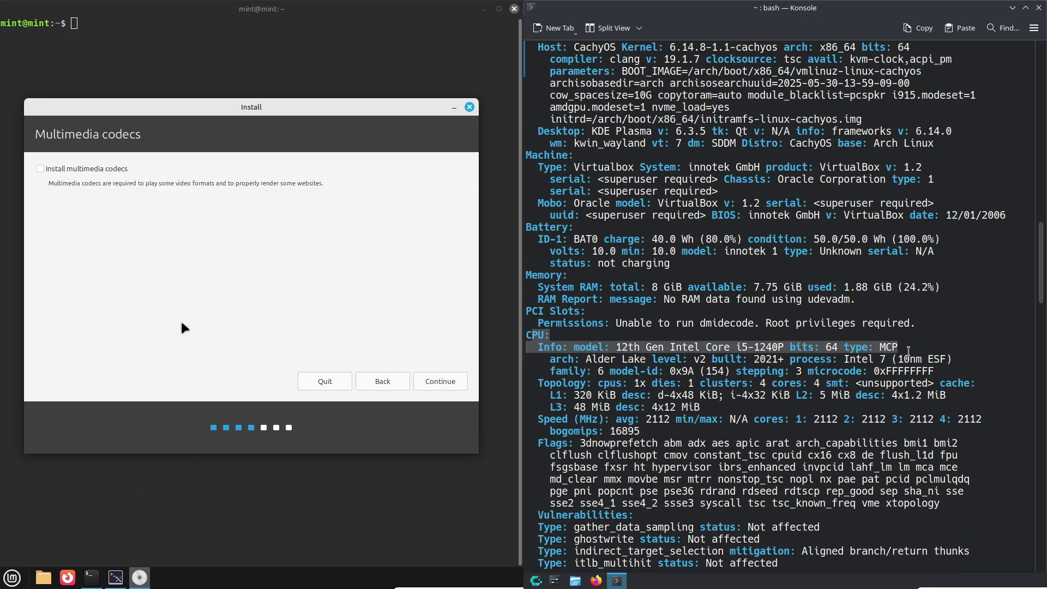
Enable "Install multimedia codecs" in the Linux Mint installer and continue, and highlight the System section of the inxi report
drag(1043, 281, 1043, 266)
click(204, 166)
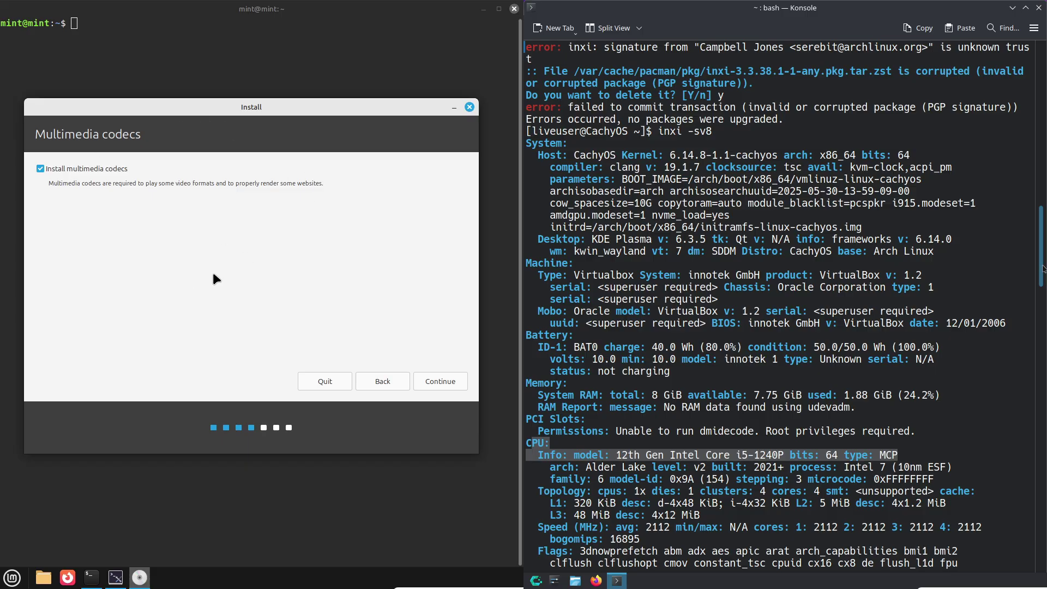
drag(952, 252, 525, 146)
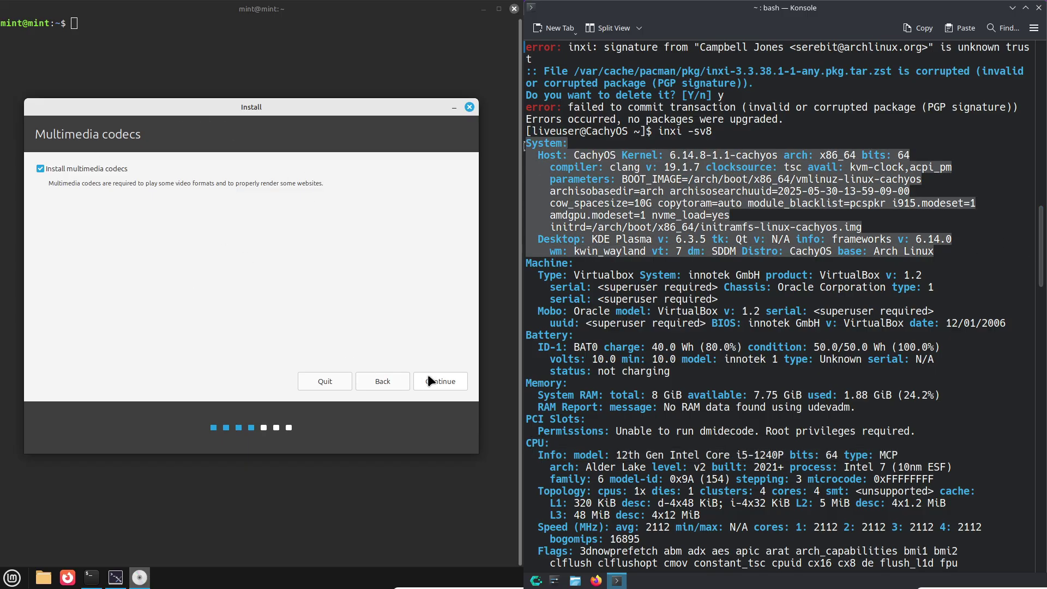
click(430, 380)
Run "cat /etc/issue" in a new Konsole tab, and bring up the options of Linux Mint's panel
click(554, 28)
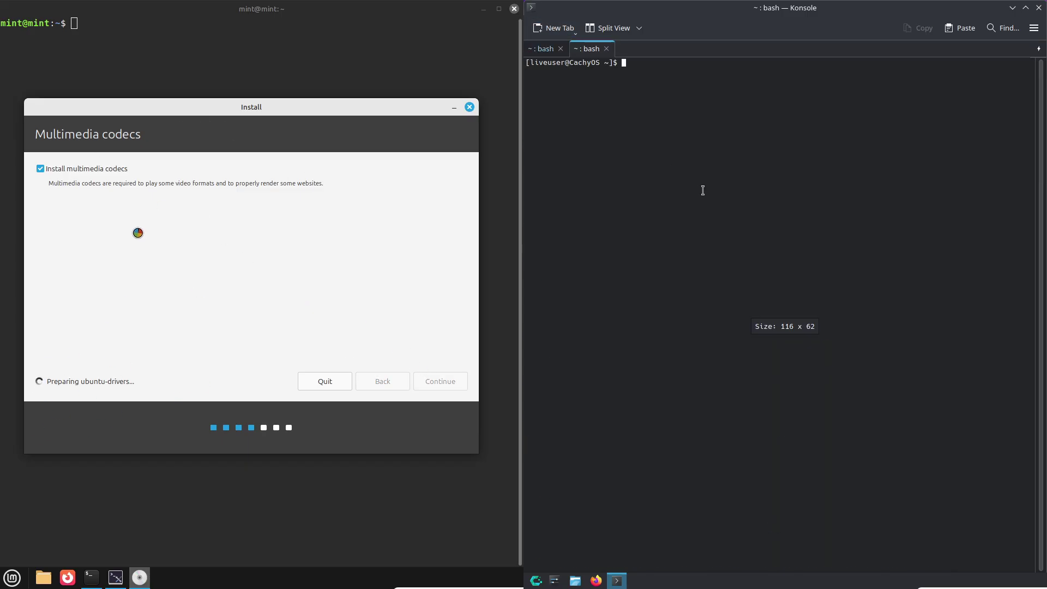
text(cat)
right_click(191, 583)
text(/etc/issue)
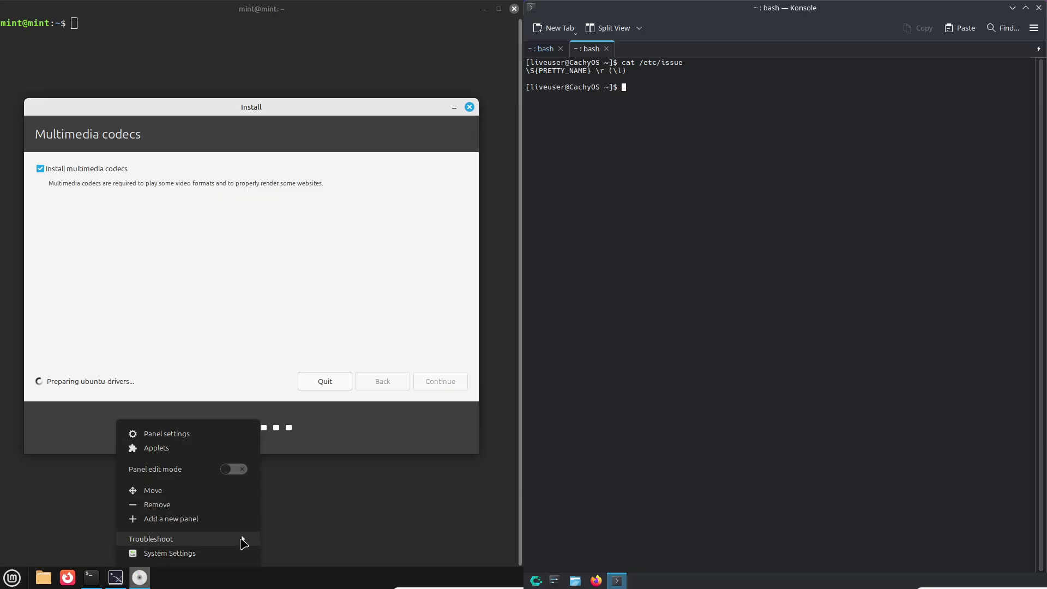
Expand the troubleshooting options of Linux Mint's panel, and run "uname -a" and "uname -r" with enlarged text in Konsole
click(244, 540)
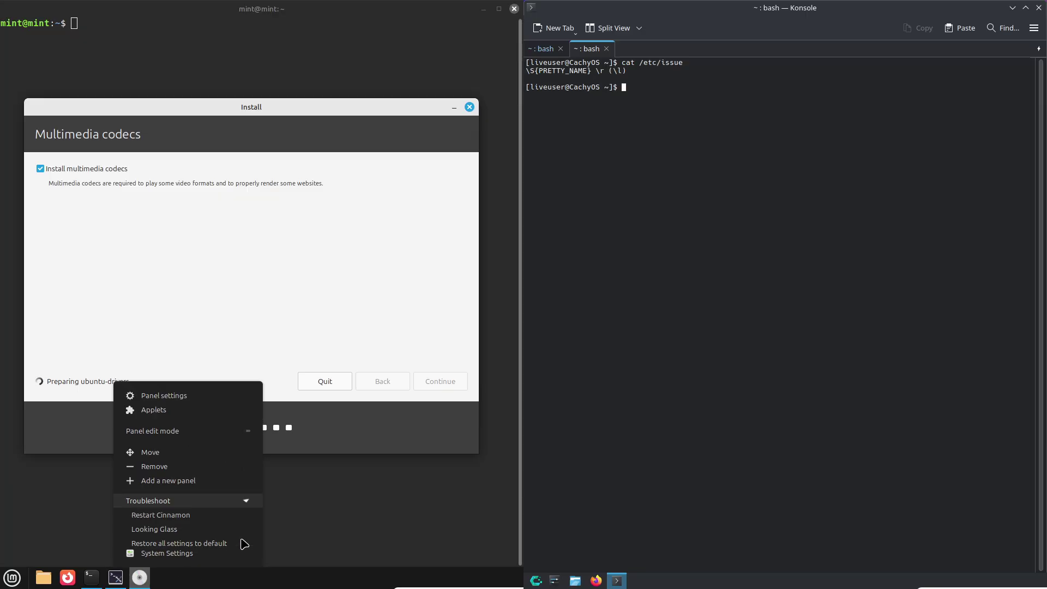
key(ctrl+plus)
text(uname -a)
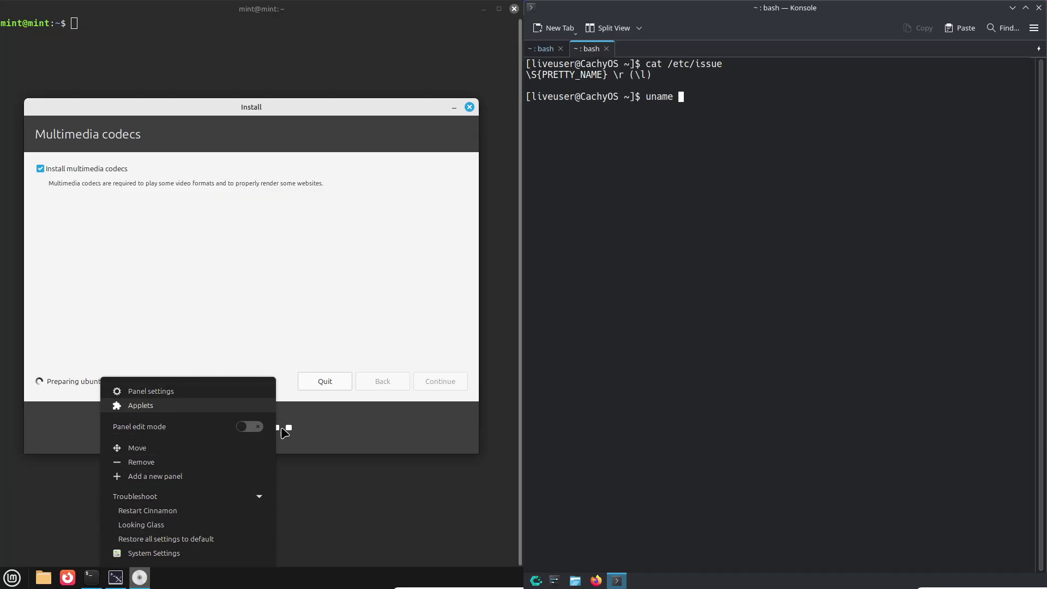
key(Return)
click(329, 426)
text(uname -r)
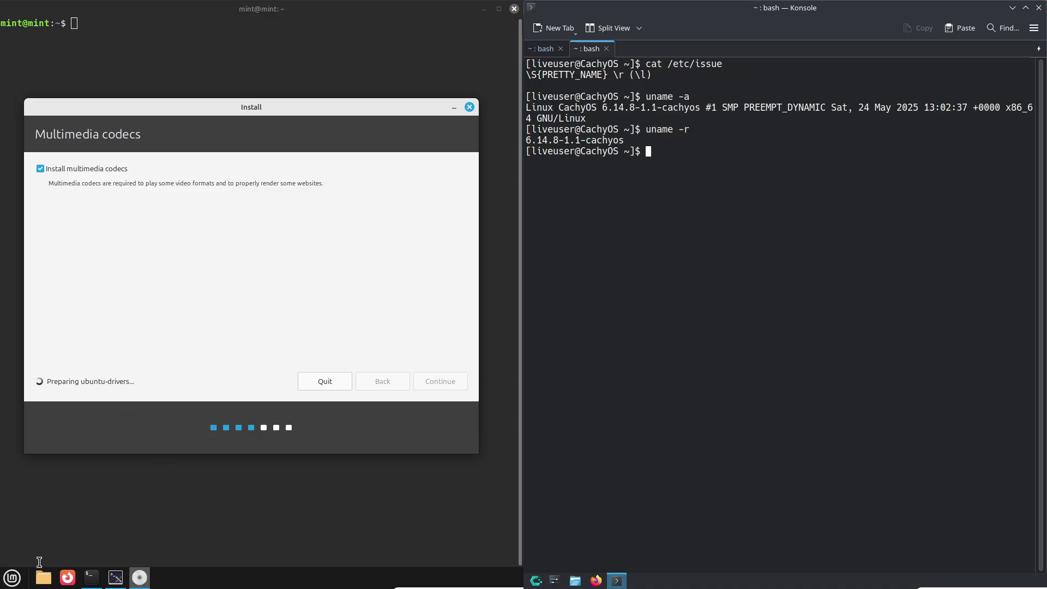
Browse the Preferences, Administration and Graphics categories of Linux Mint's application menu, and run "python3 --version" in Konsole
click(16, 577)
mouse_move(71, 246)
text(pyth)
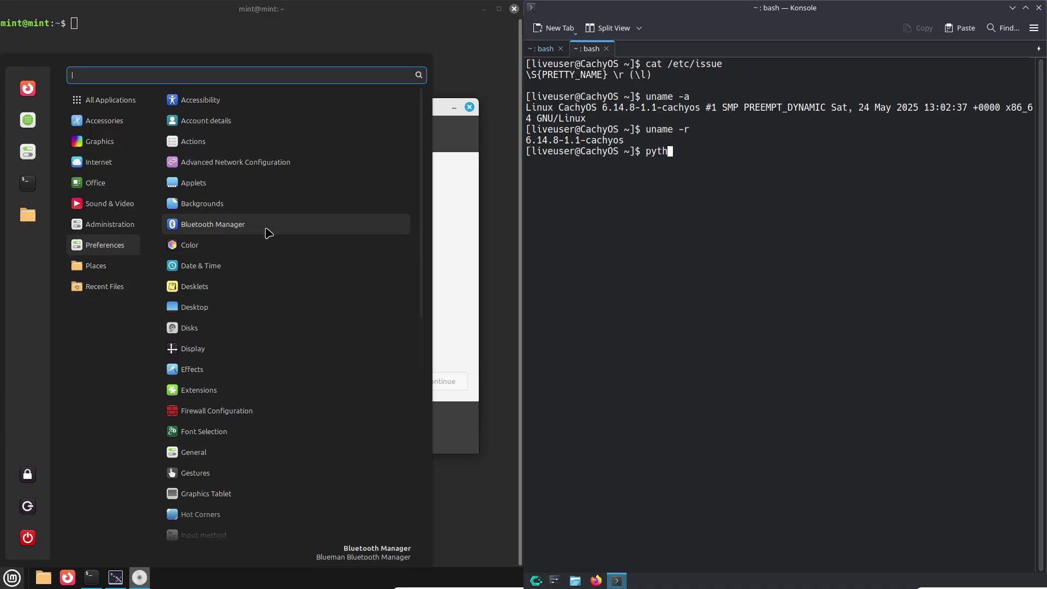
text(n3)
key(BackSpace)
key(BackSpace)
key(BackSpace)
drag(423, 240, 421, 501)
text(on3 --versi)
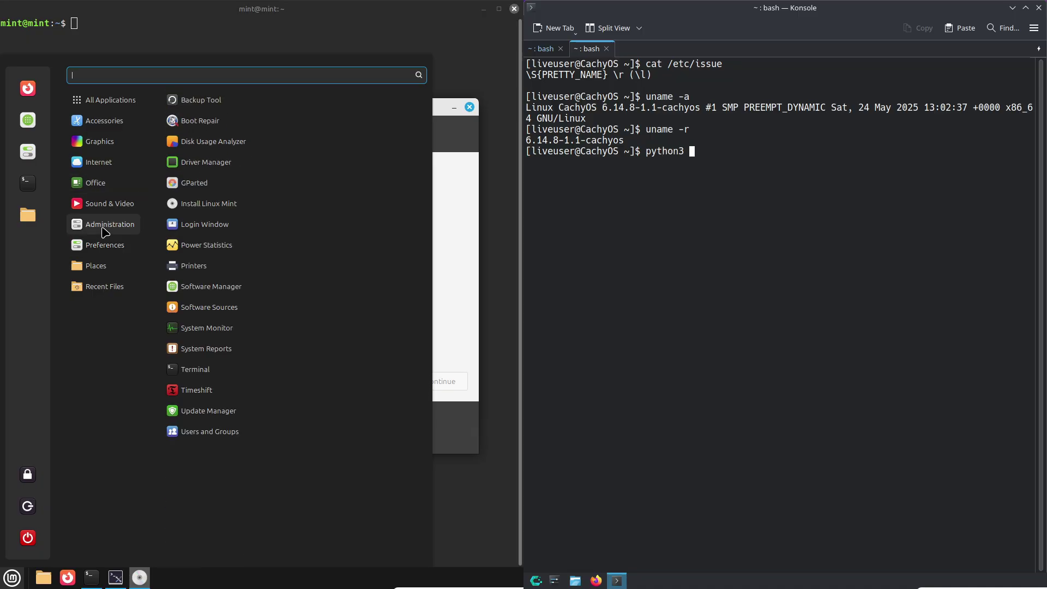
mouse_move(109, 182)
text(on)
key(Return)
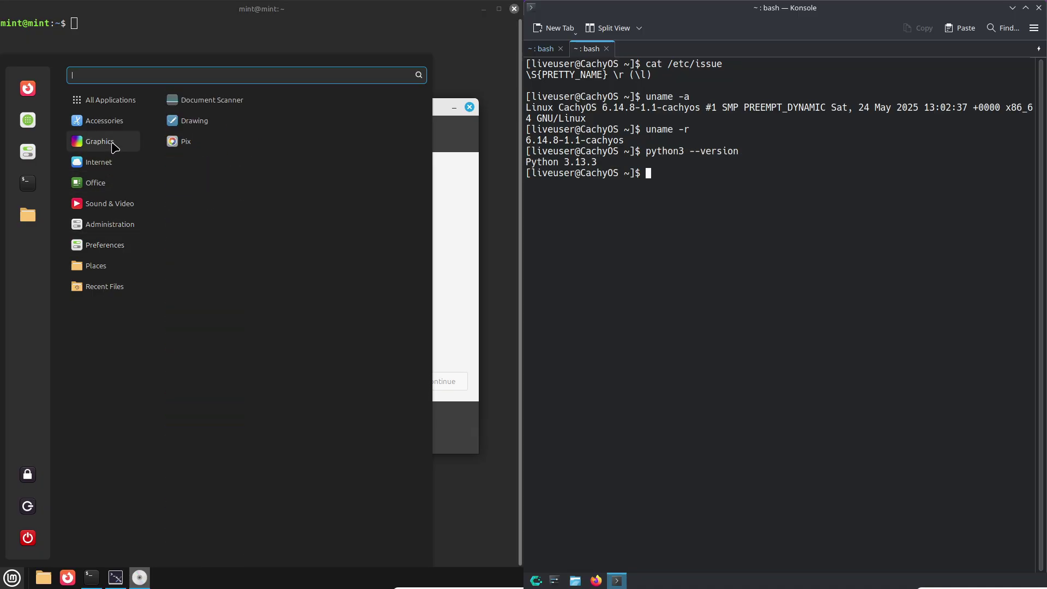
Run "htop" in Konsole and close Linux Mint's application menu
mouse_move(113, 129)
text(htop)
key(Return)
click(460, 148)
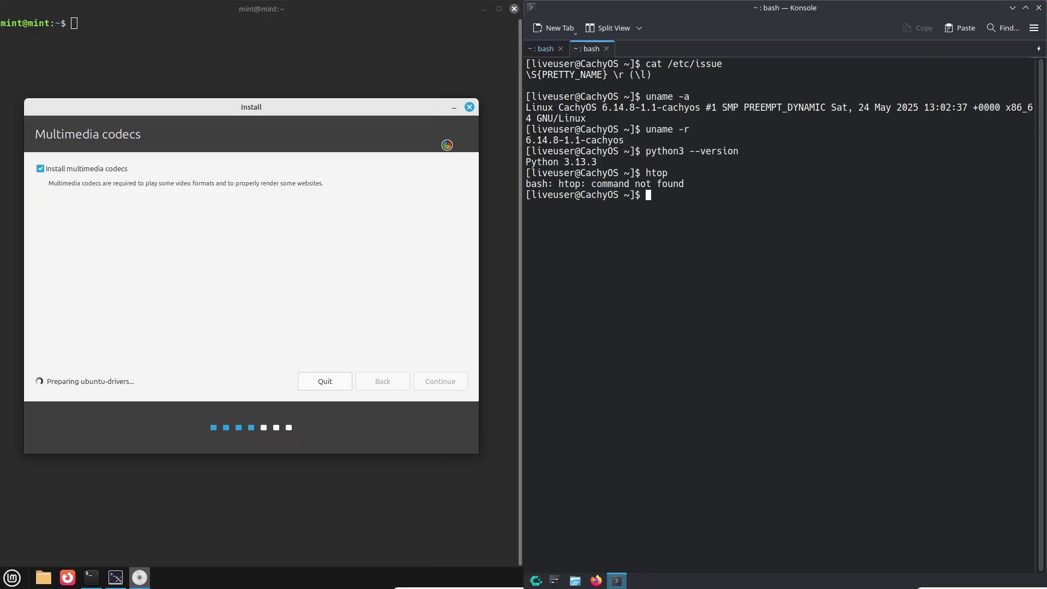
Try to install htop with "sudo pacman -Sy htop" in Konsole, and run "neofetch" in Linux Mint's terminal
text(sudo pacman -Sy htop)
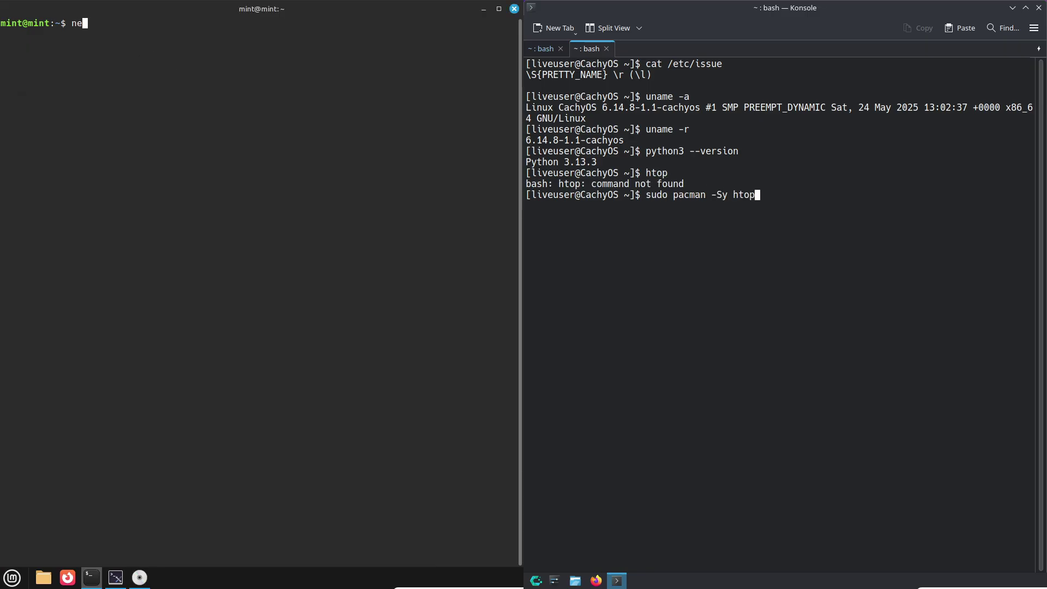
text(h)
key(Return)
text(y)
key(Return)
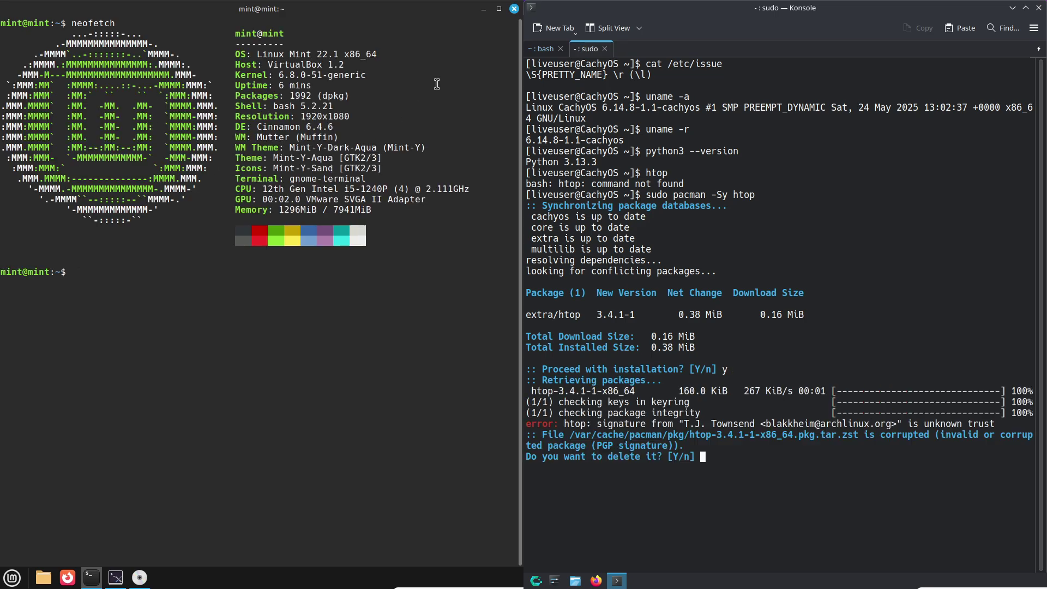
Delete the downloaded htop package and rerun "htop" in Konsole, and open the preferences of Linux Mint's terminal
right_click(219, 343)
text(y)
key(Return)
click(251, 441)
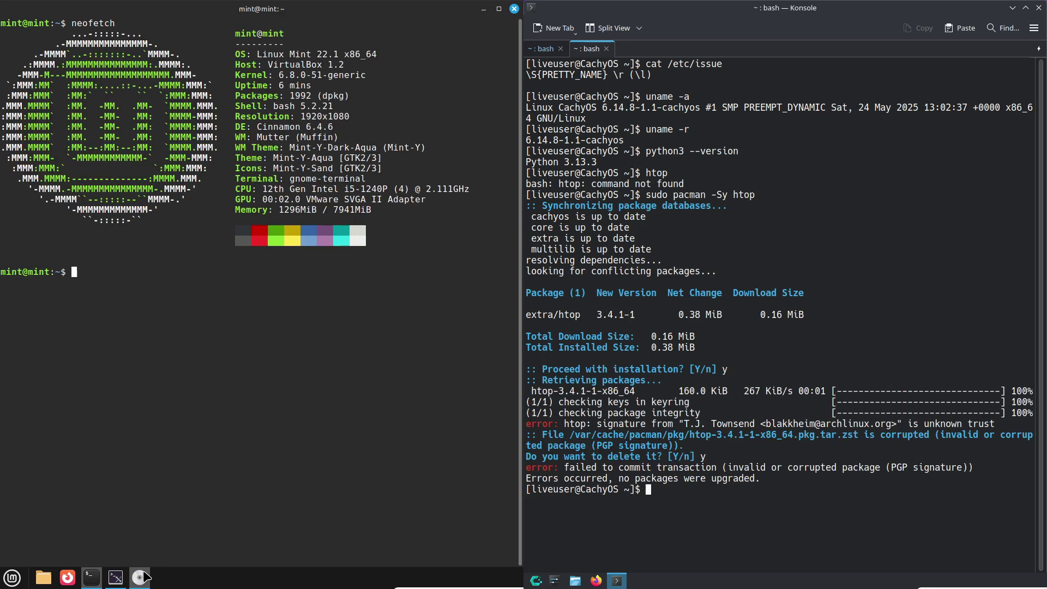
text(htop)
key(Return)
Set the Linux Mint terminal's custom font to Monospace size 14 and close its preferences, starting a "sudo pacman -Sy" command in Konsole
click(424, 192)
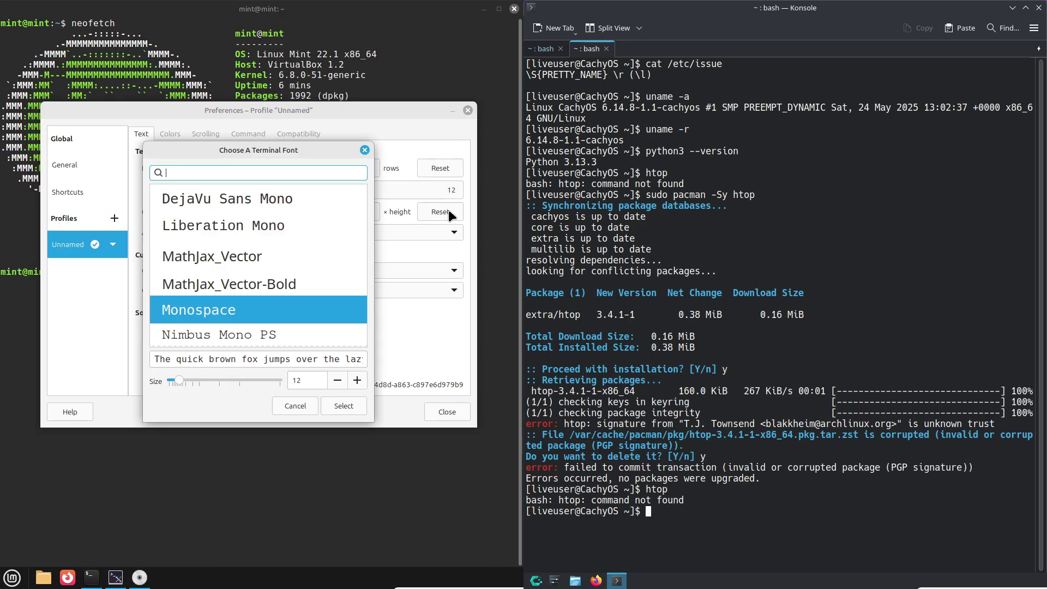
text(sudo pacman -Sy)
click(357, 380)
click(357, 381)
click(356, 403)
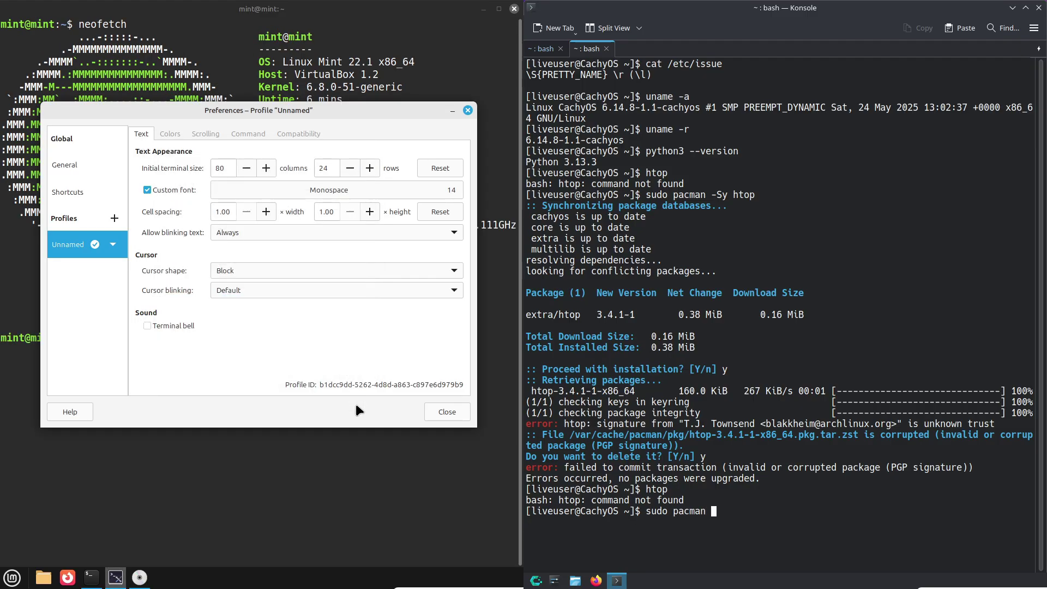
click(438, 412)
Try to install btop with "sudo pacman -Sy btop" in Konsole, and open the Advanced Features of the Linux Mint installer
text(btop)
click(122, 583)
key(Return)
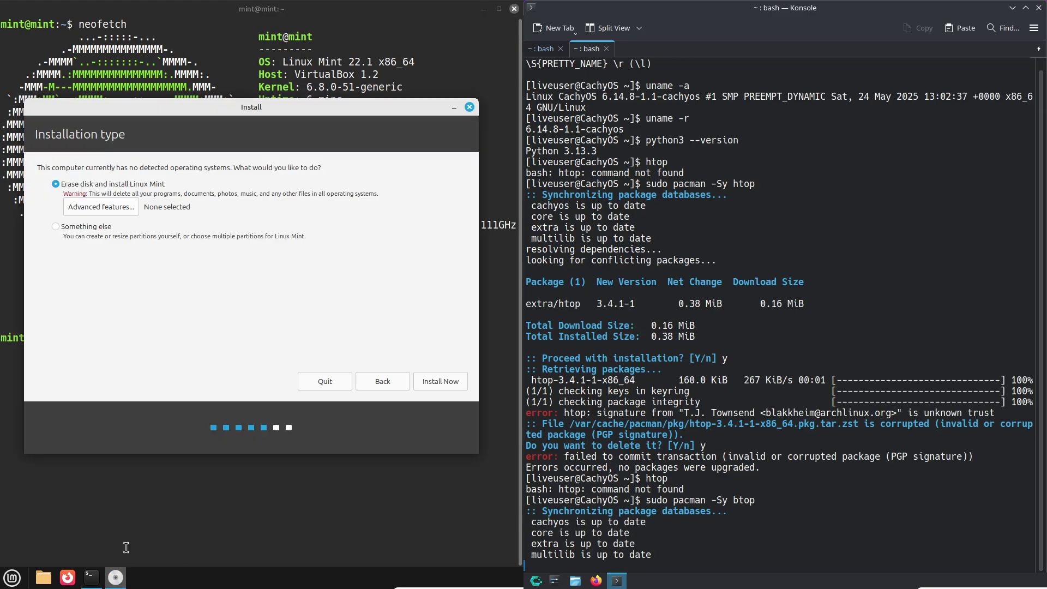
text(y)
key(Return)
click(116, 208)
drag(522, 239, 172, 247)
text(y)
key(Return)
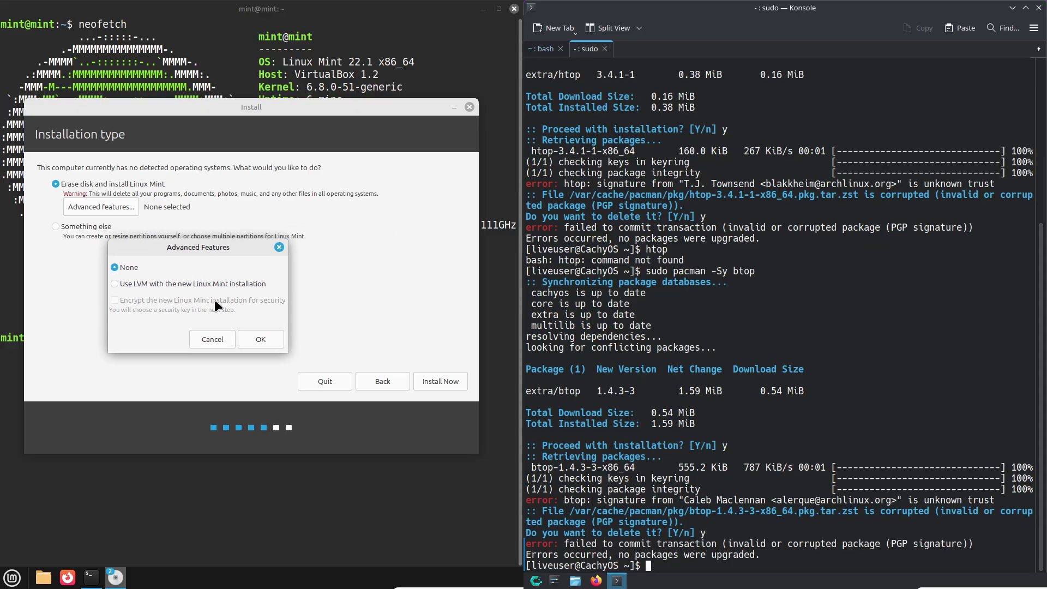
Try "Something else" as the Linux Mint installation type, return to "Erase disk and install Linux Mint", and run "btop" in Konsole
click(238, 340)
click(88, 228)
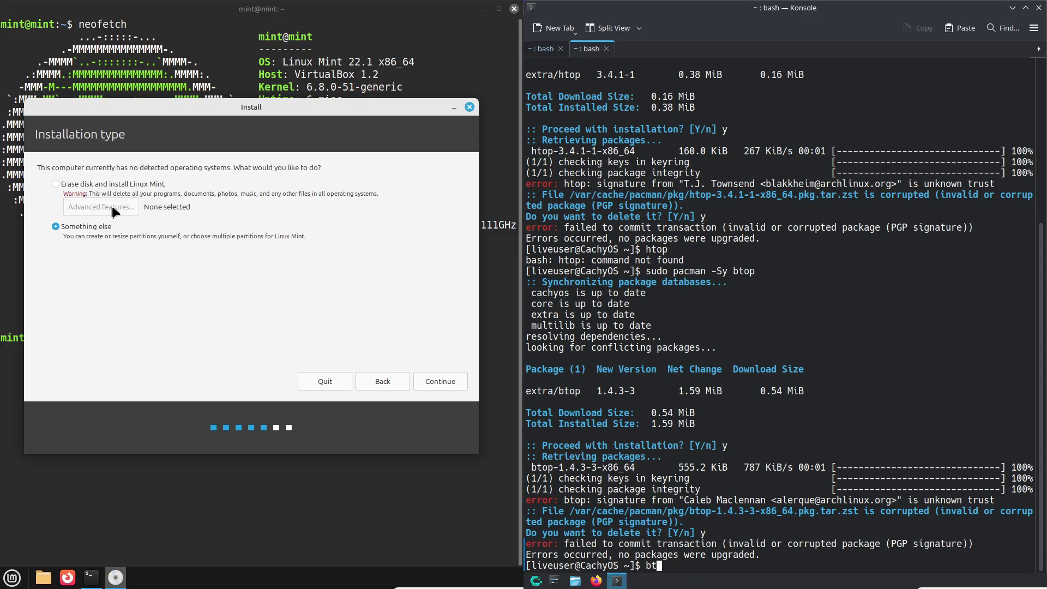
text(op)
key(Return)
click(103, 184)
Quit the Linux Mint installer and close Konsole
click(469, 107)
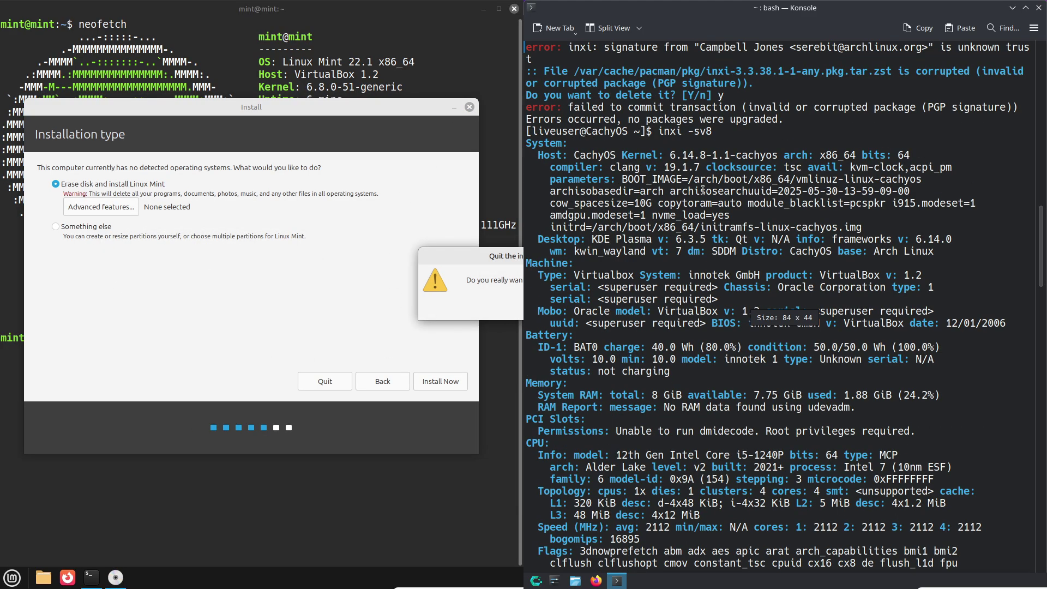
click(599, 308)
click(1039, 8)
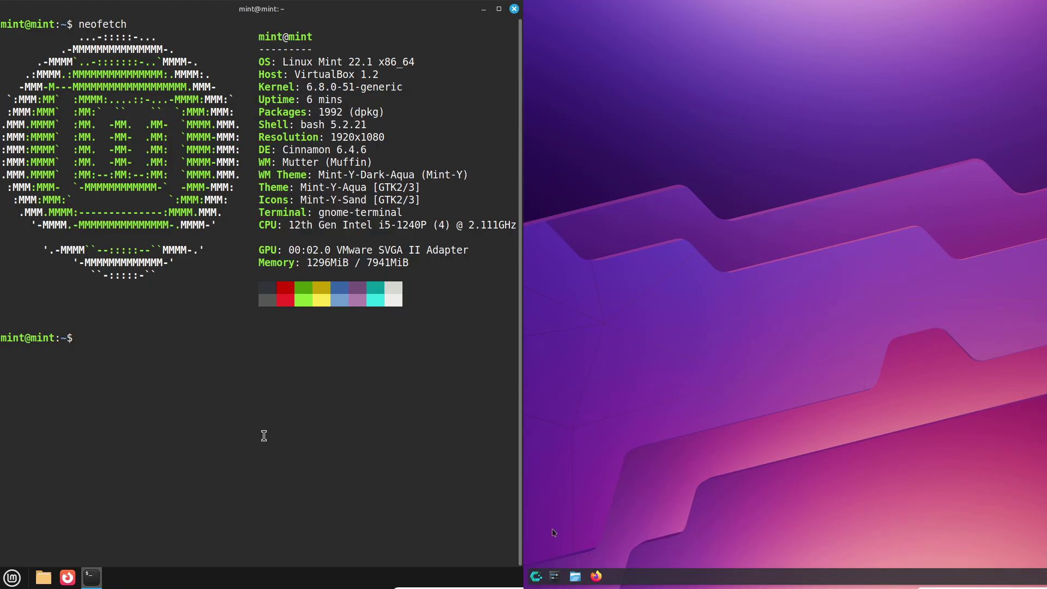
Run "inxi -sv8" in Linux Mint's terminal, and open CachyOS Hello from the CachyOS application launcher
click(535, 577)
click(566, 460)
text(inxi)
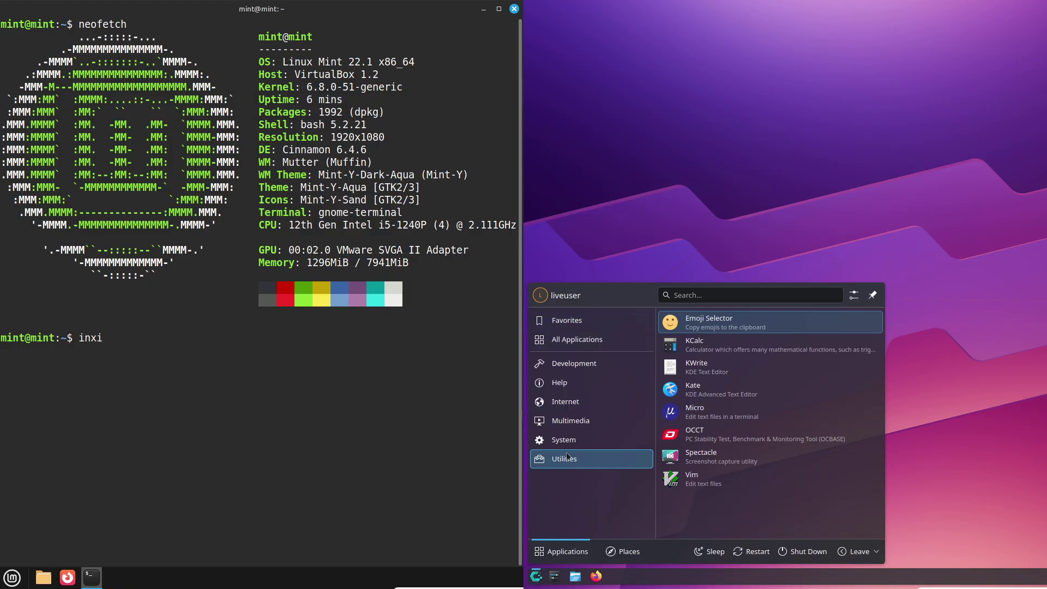
text( -sv8)
mouse_move(564, 440)
key(Return)
click(749, 375)
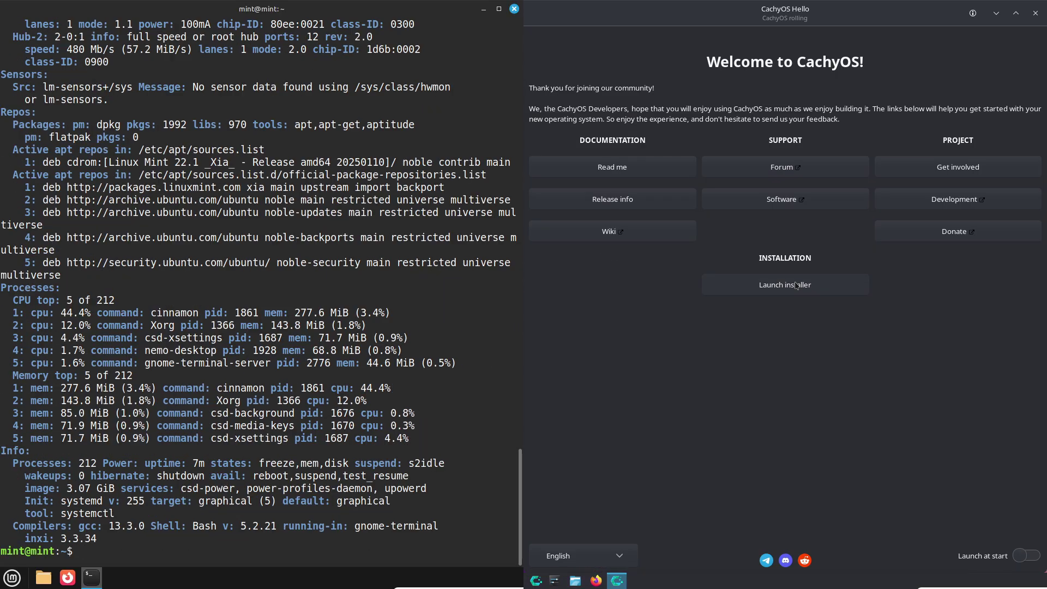
Launch the CachyOS installer and close CachyOS Hello, and highlight the Info section of Linux Mint's inxi report
drag(90, 541, 1, 454)
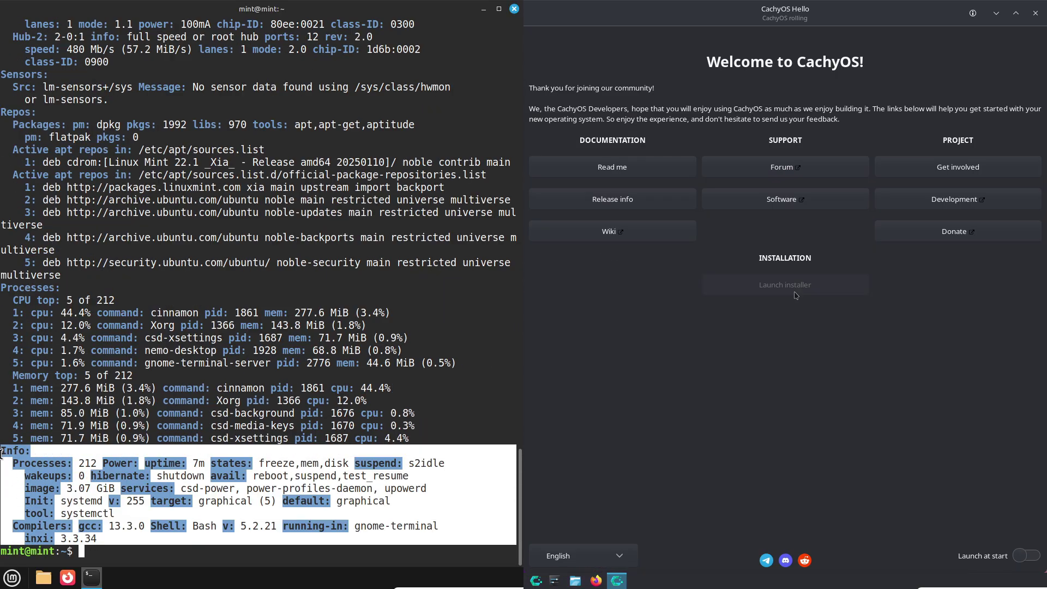
drag(521, 486, 521, 298)
click(1035, 14)
Open the KDE Menu Editor in CachyOS, and highlight the Audio and Graphics sections of Linux Mint's inxi report
right_click(537, 581)
click(566, 506)
drag(299, 519, 6, 319)
drag(221, 305, 6, 32)
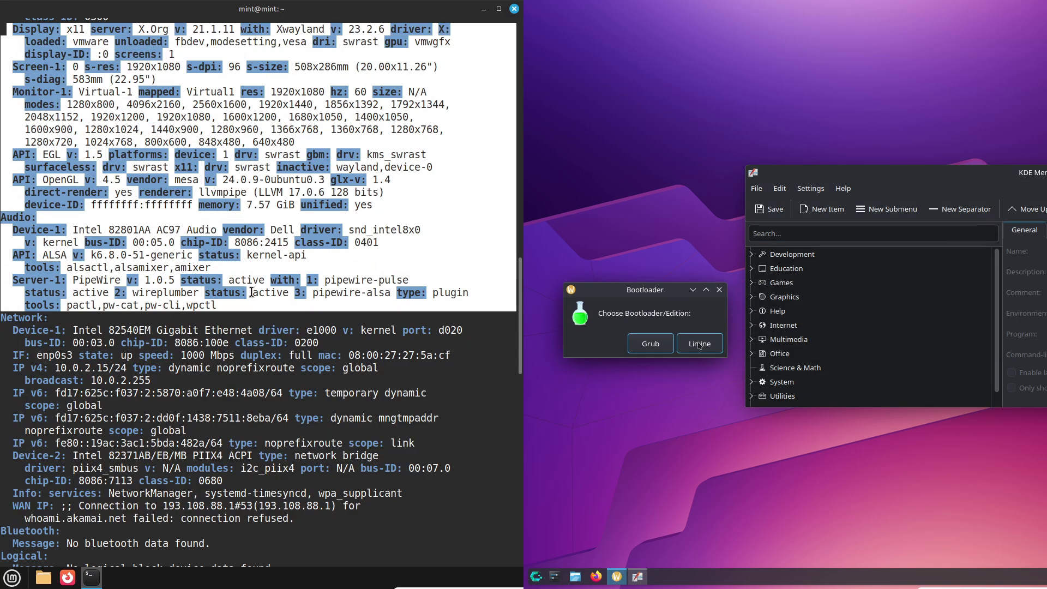
Choose Grub as the CachyOS bootloader edition, and view the About KDE information before closing the KDE Menu Editor
click(650, 343)
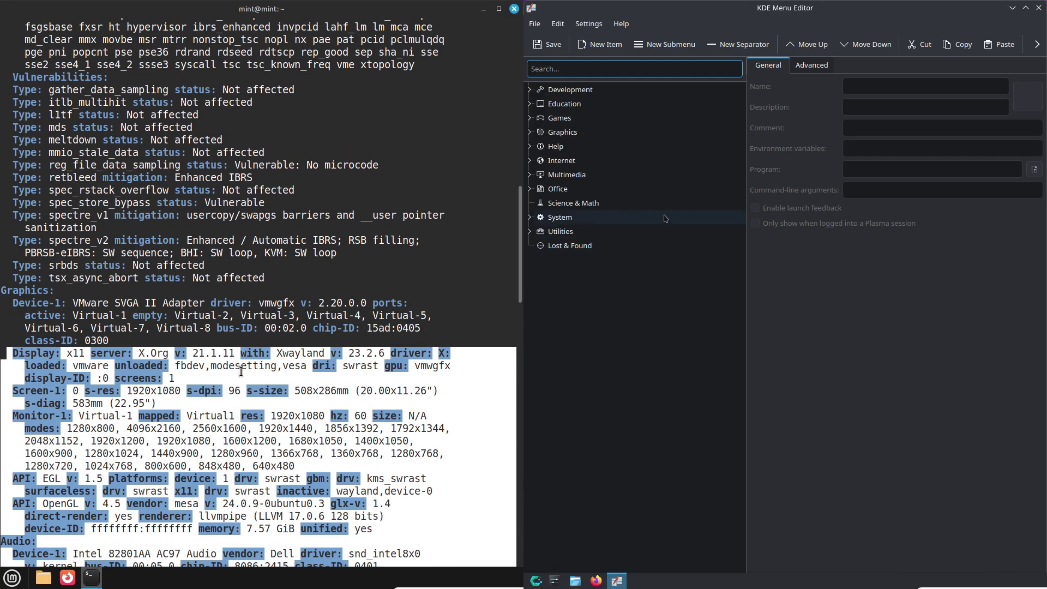
click(620, 23)
click(655, 137)
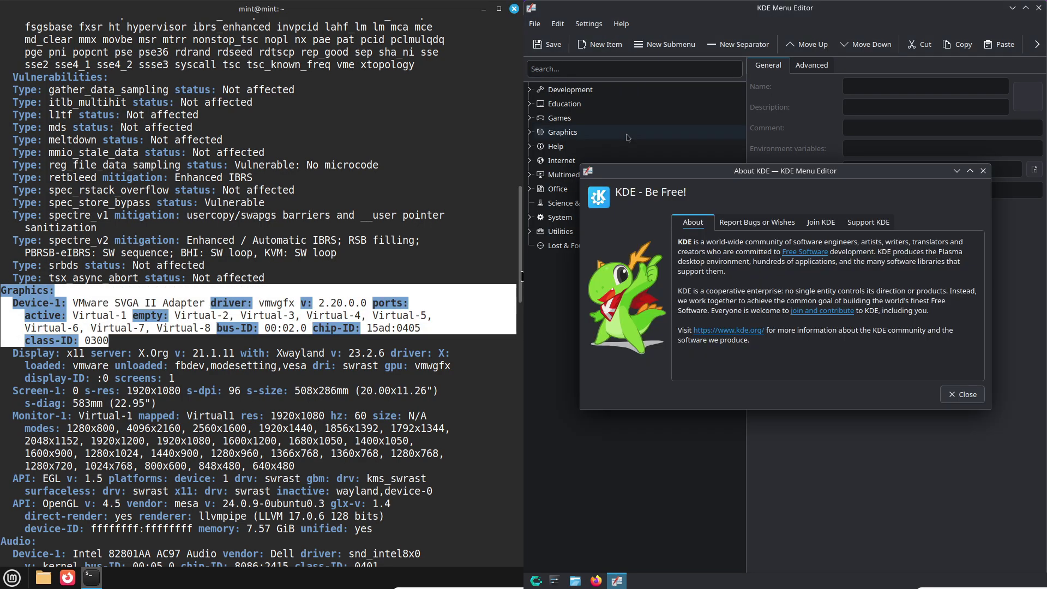
click(960, 397)
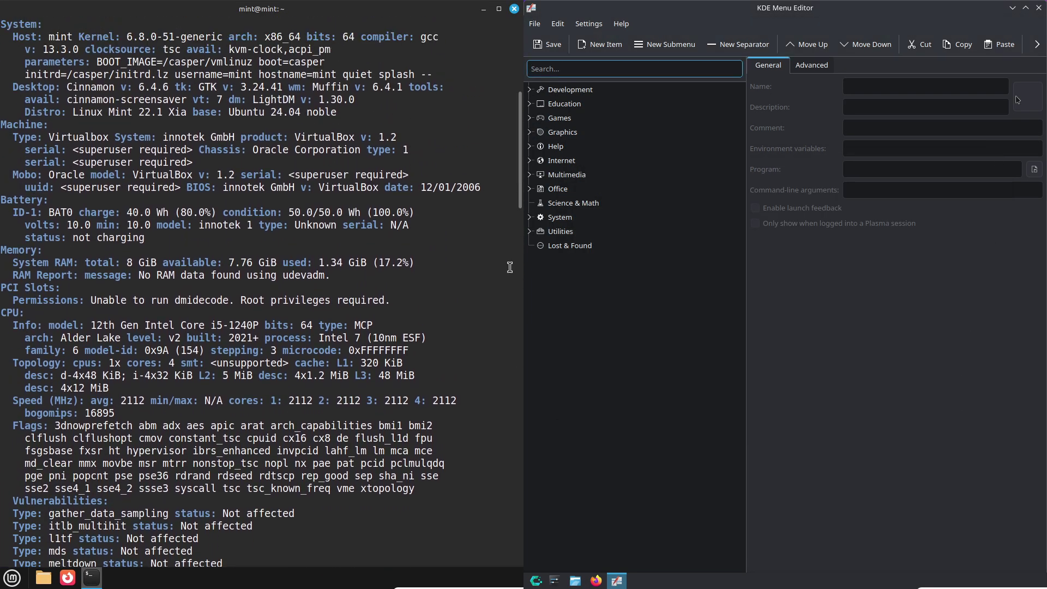
click(1039, 9)
Open and maximize the Application Launcher Settings in CachyOS, and highlight the System section of Linux Mint's inxi report
right_click(536, 579)
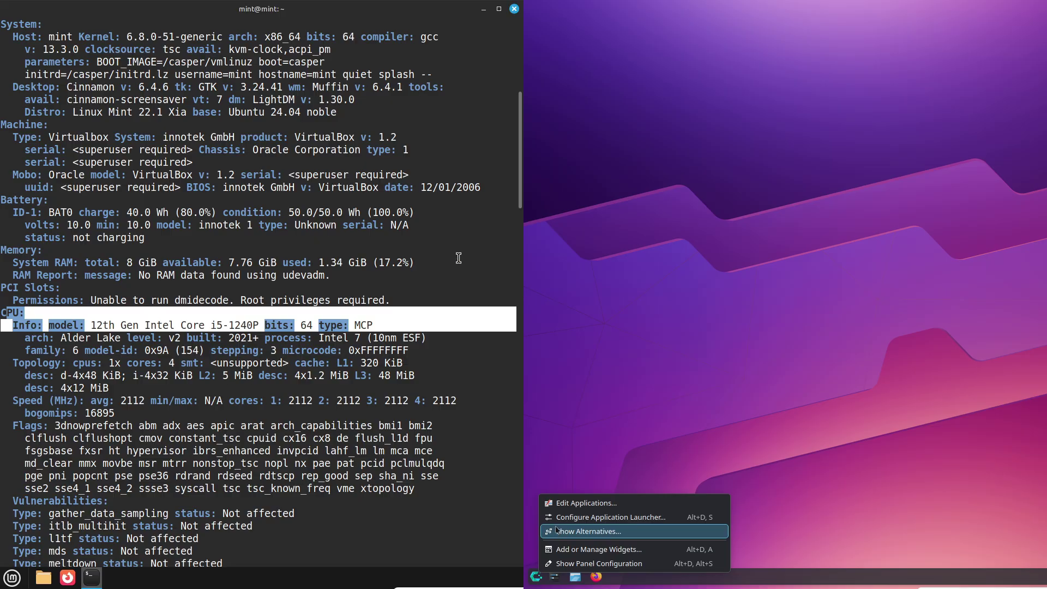
click(611, 517)
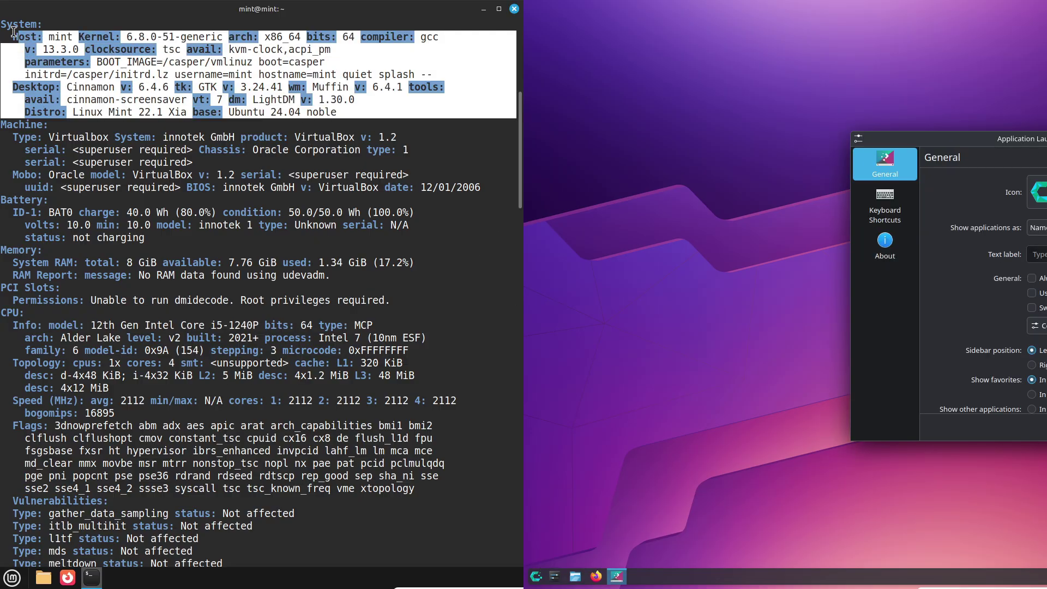
drag(14, 31, 1, 24)
drag(1045, 139, 524, 255)
drag(521, 180, 521, 257)
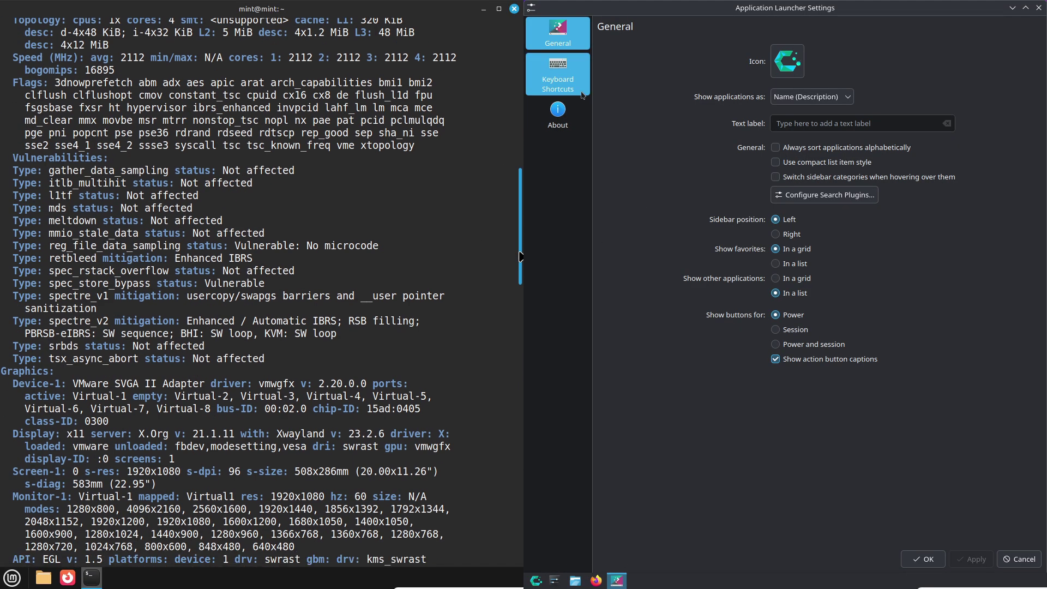
Review the Keyboard Shortcuts and General pages of the Application Launcher Settings
click(582, 94)
click(589, 101)
click(573, 45)
Run "cat /etc/issue" in Linux Mint's terminal, and open the icon chooser for the CachyOS application launcher
text(cat)
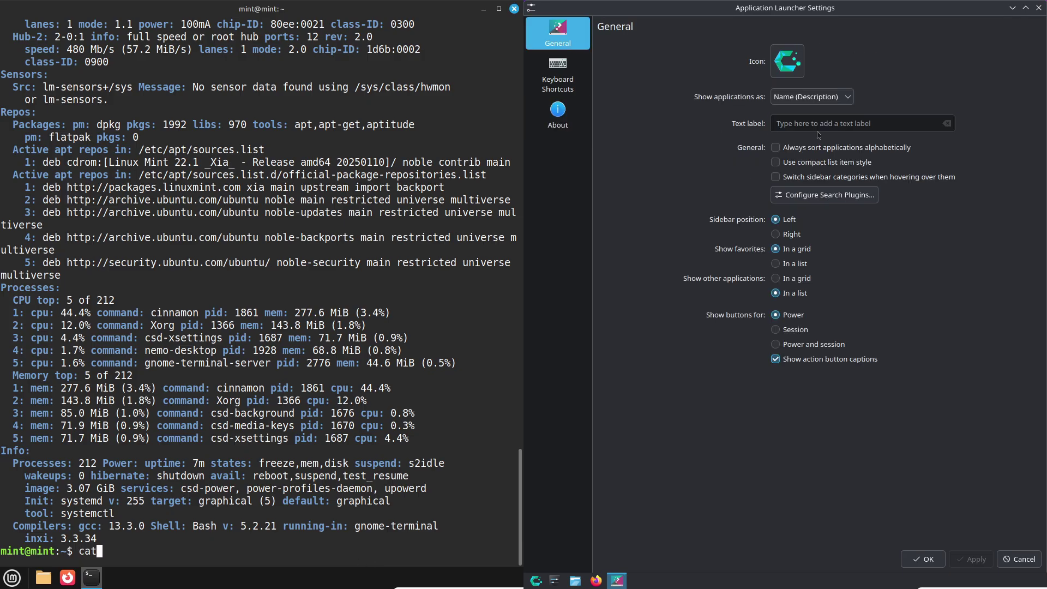
text( /etc/)
click(796, 64)
text(iss)
click(806, 90)
text(ue)
key(Return)
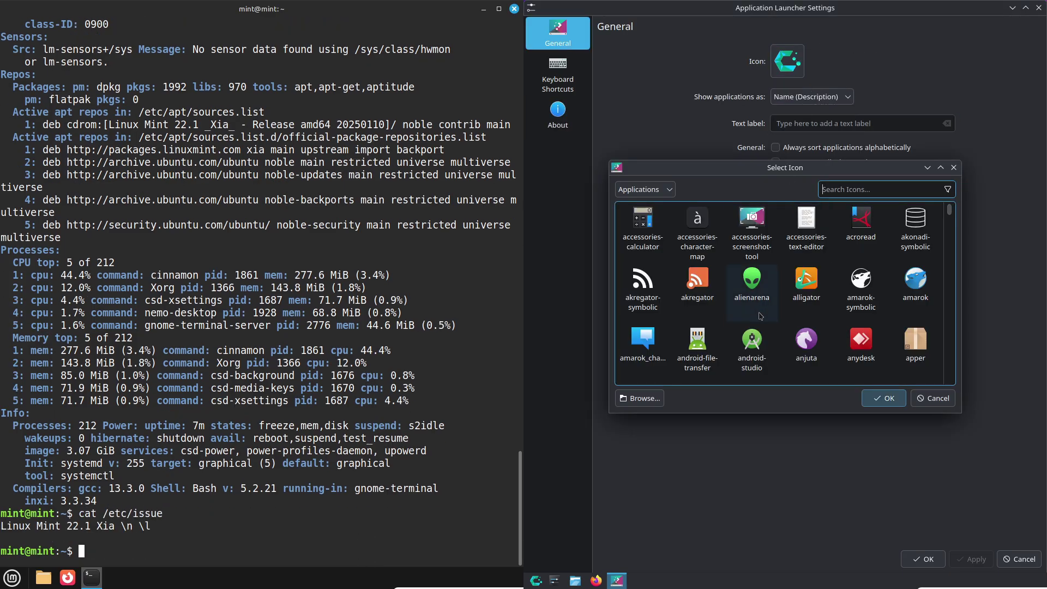
Run "uname -a" in Linux Mint's terminal, and leave the icon chooser and the Application Launcher Settings without changes
click(932, 398)
text(uname -a)
key(Return)
click(1041, 7)
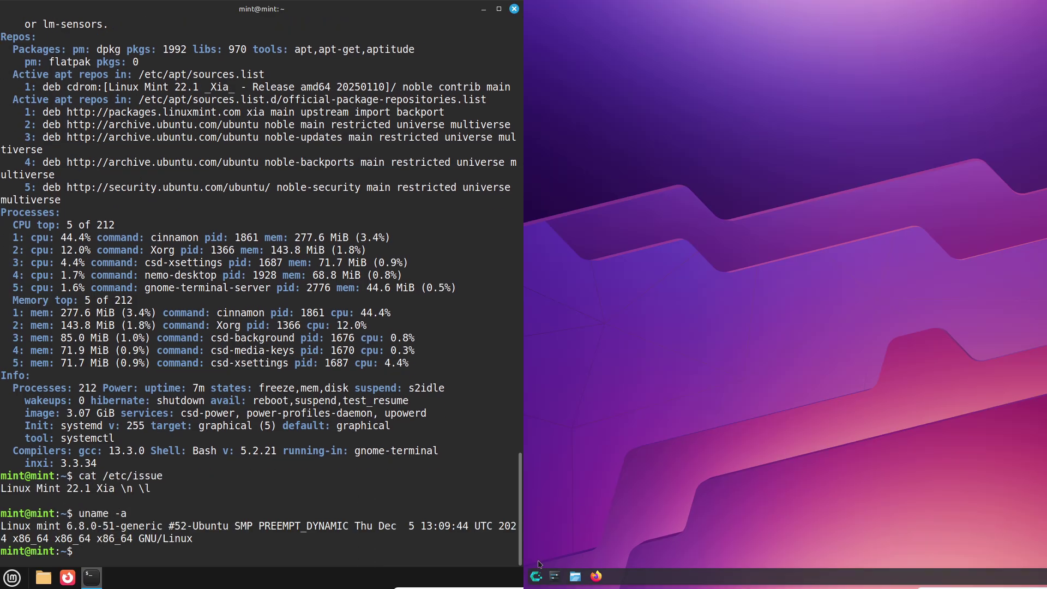
Run "uname -r" in Linux Mint's terminal, and view the alternative widgets for the CachyOS application launcher
text(uname -r)
right_click(536, 576)
key(Return)
click(569, 536)
text(python)
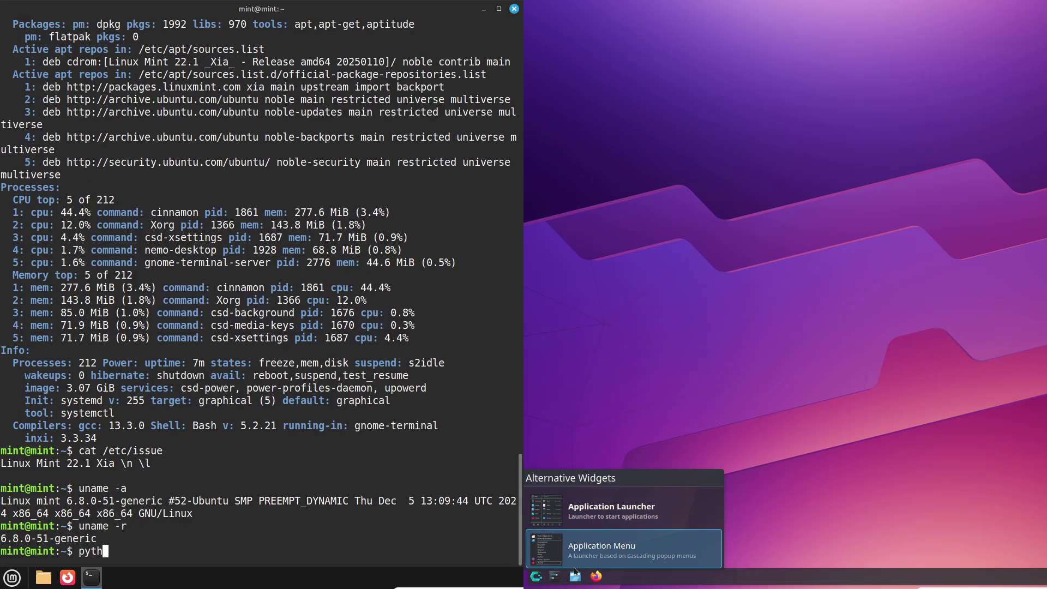
click(583, 398)
Run "python3 --version" and "htop" in Linux Mint's terminal, and enter panel configuration in CachyOS
text(3 --version)
right_click(537, 574)
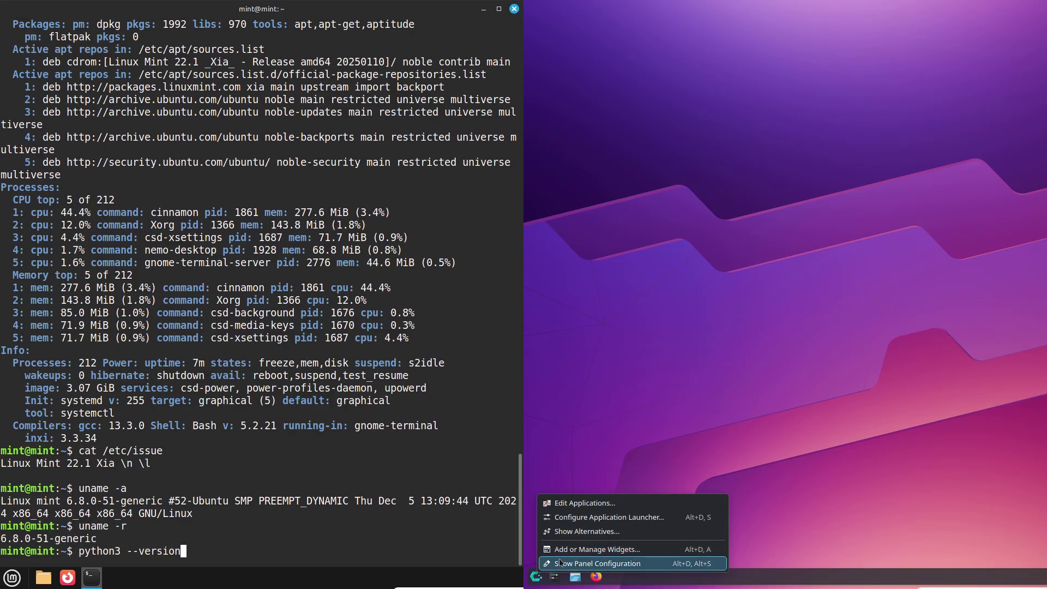
click(551, 565)
key(Return)
text(htop)
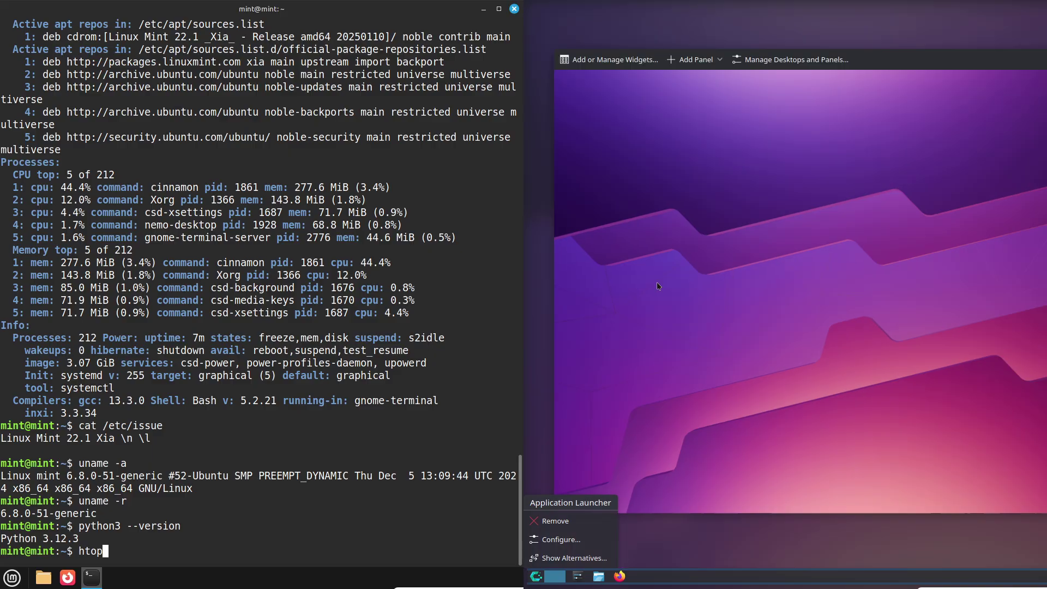
key(Return)
Close Linux Mint's terminal with "exit", and explore the Add Panel and Add or Manage Widgets options in CachyOS
text(ex)
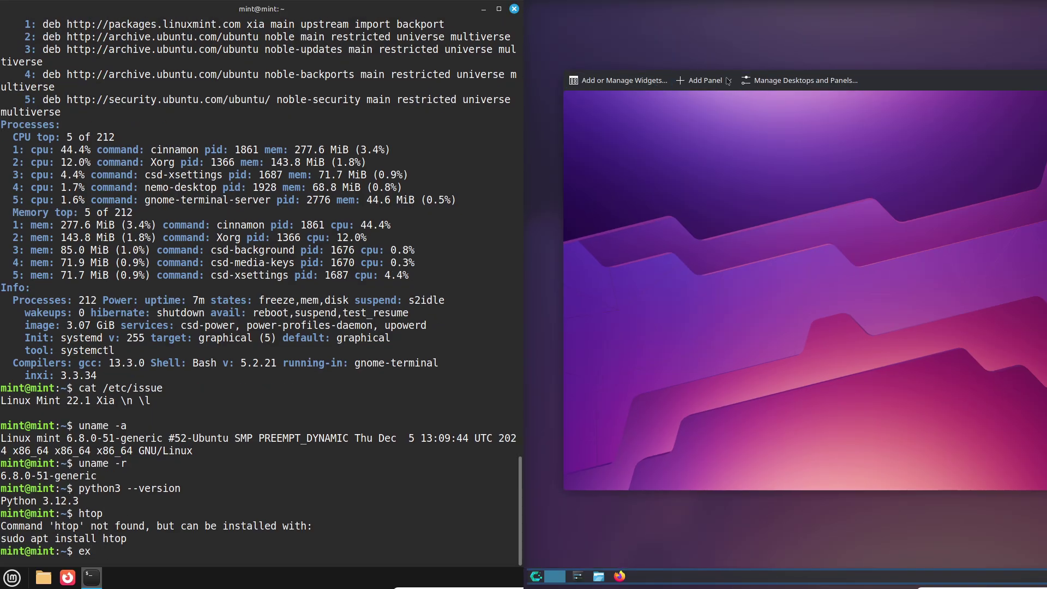
click(729, 81)
text(it)
key(Return)
click(656, 37)
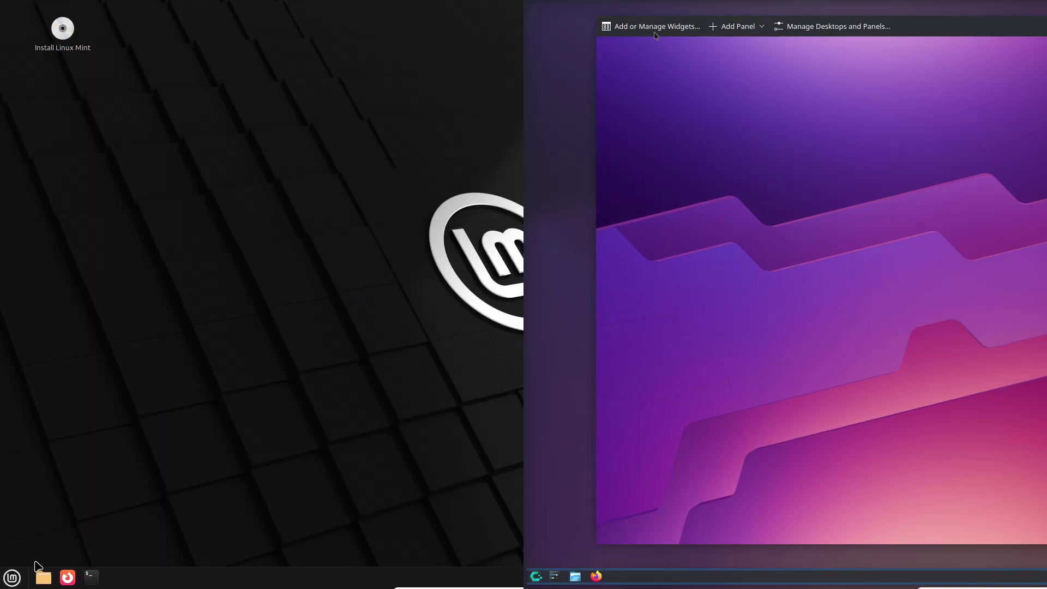
Open Linux Mint's System Settings, and browse the available widgets in CachyOS
click(16, 580)
click(655, 29)
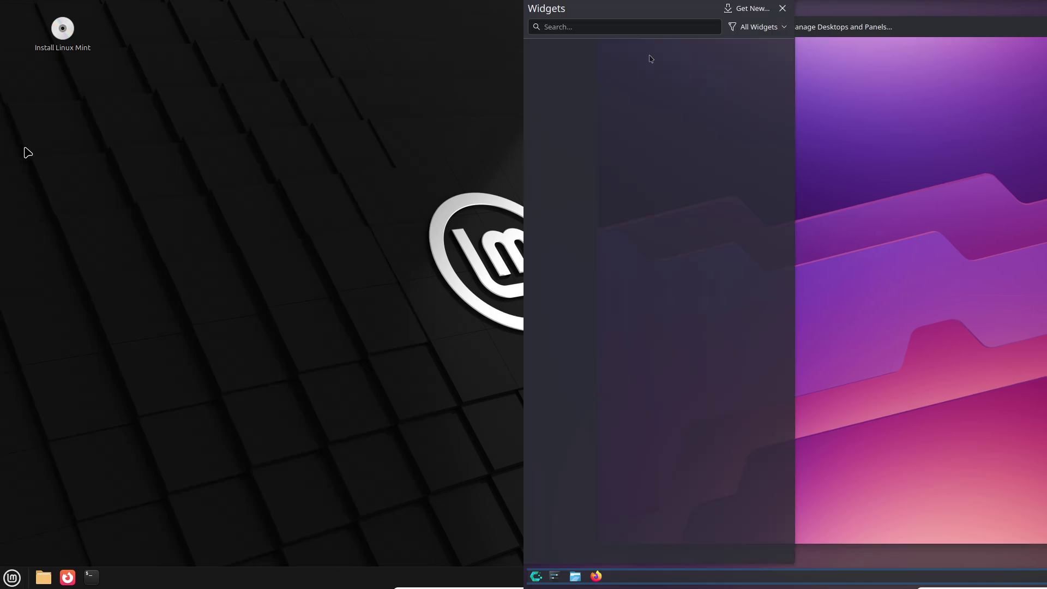
drag(521, 126, 1, 182)
drag(789, 157, 788, 208)
drag(2, 181, 1, 180)
drag(788, 208, 785, 366)
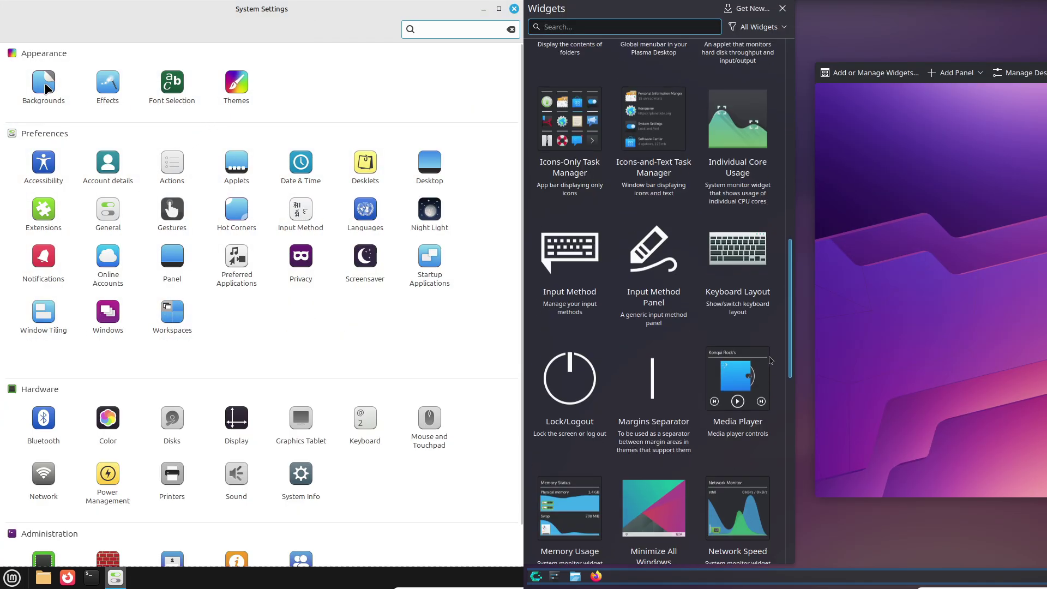
View Linux Mint's Backgrounds images and settings, and leave CachyOS panel editing for the desktop's display configuration
click(42, 80)
click(876, 257)
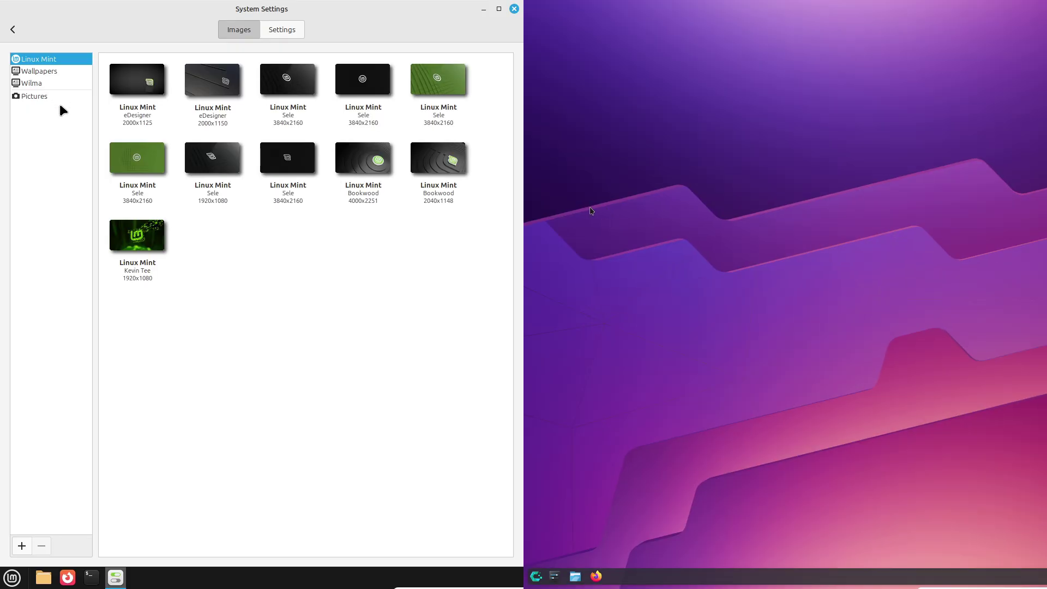
right_click(547, 208)
click(579, 229)
click(267, 34)
click(10, 30)
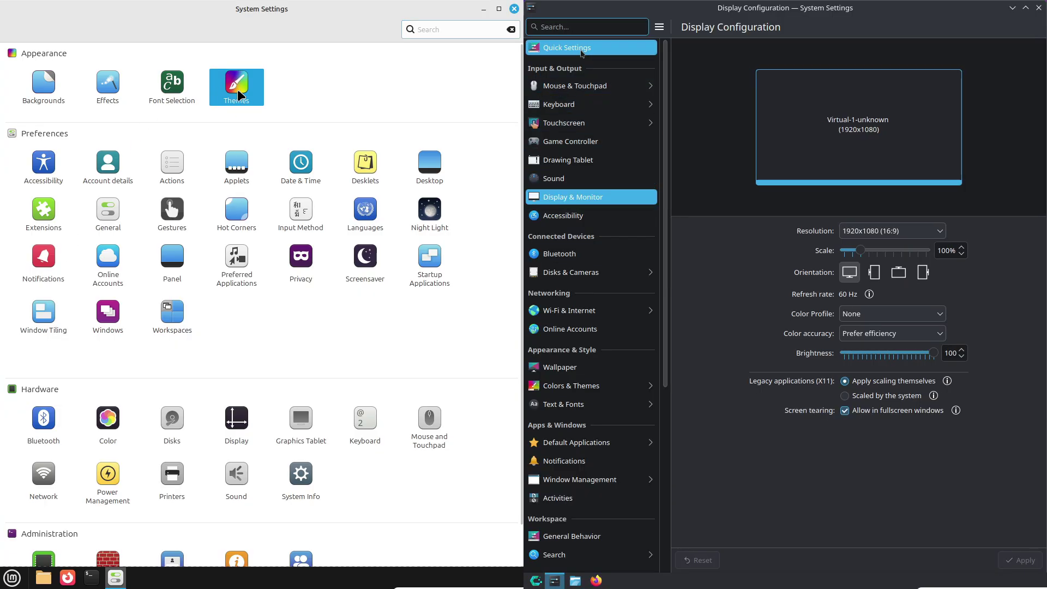
View Quick Settings and Power Management in CachyOS, and open the Themes settings in Linux Mint
click(582, 51)
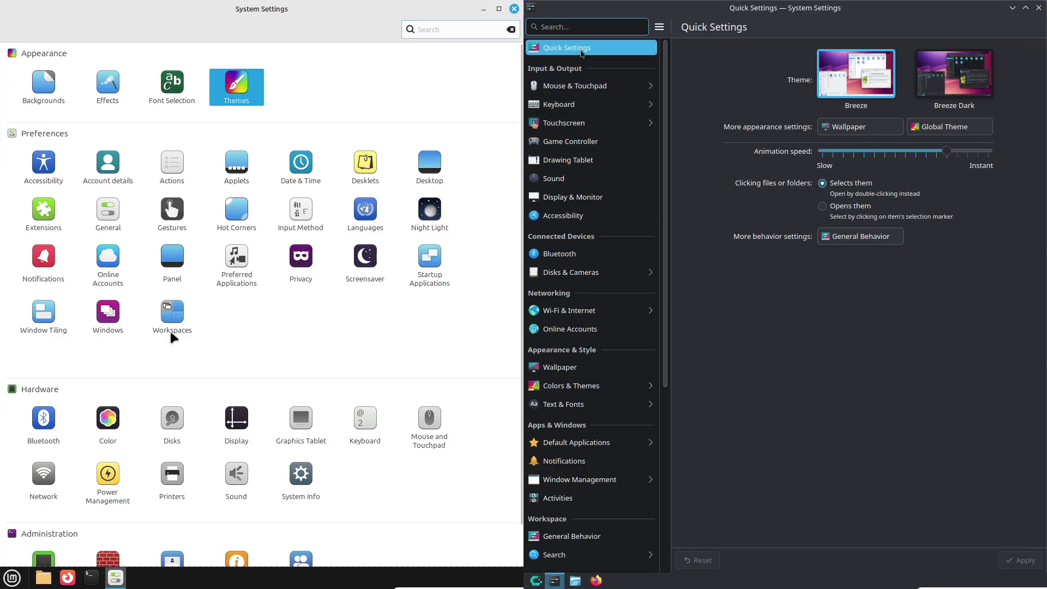
scroll(676, 311, down, 5)
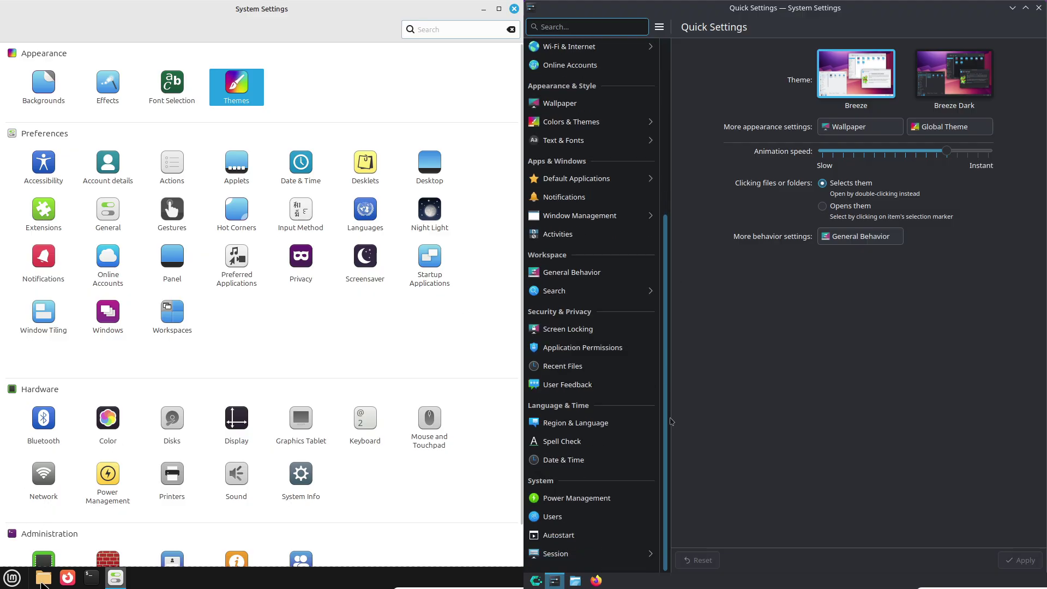
click(17, 579)
click(598, 502)
click(17, 579)
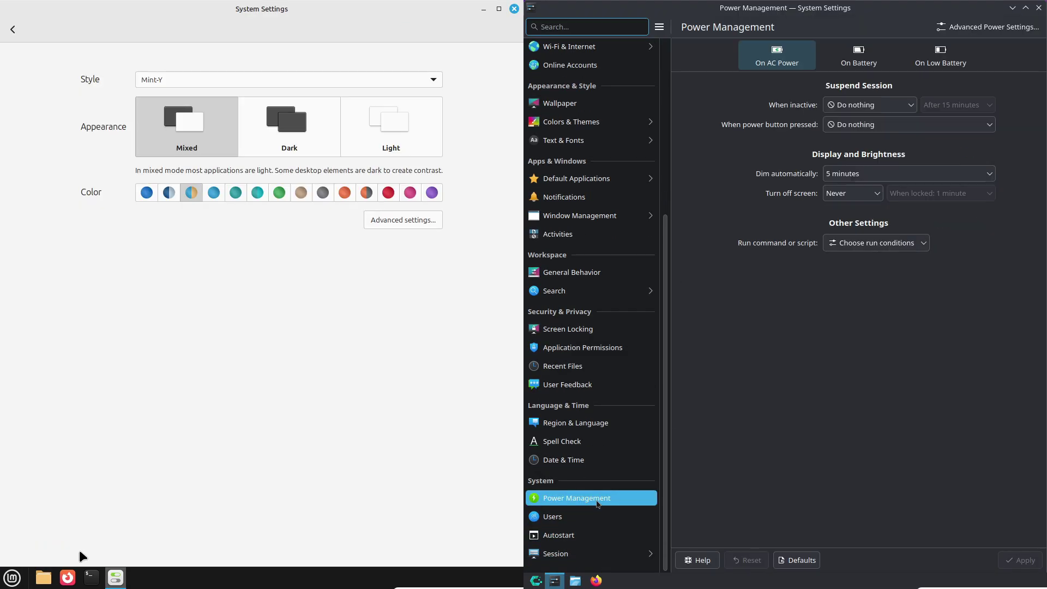
View Linux Mint's advanced pointer, application and icon theme choices, and CachyOS's On Low Battery, Wallpaper and Activities settings
click(410, 223)
click(941, 56)
click(411, 72)
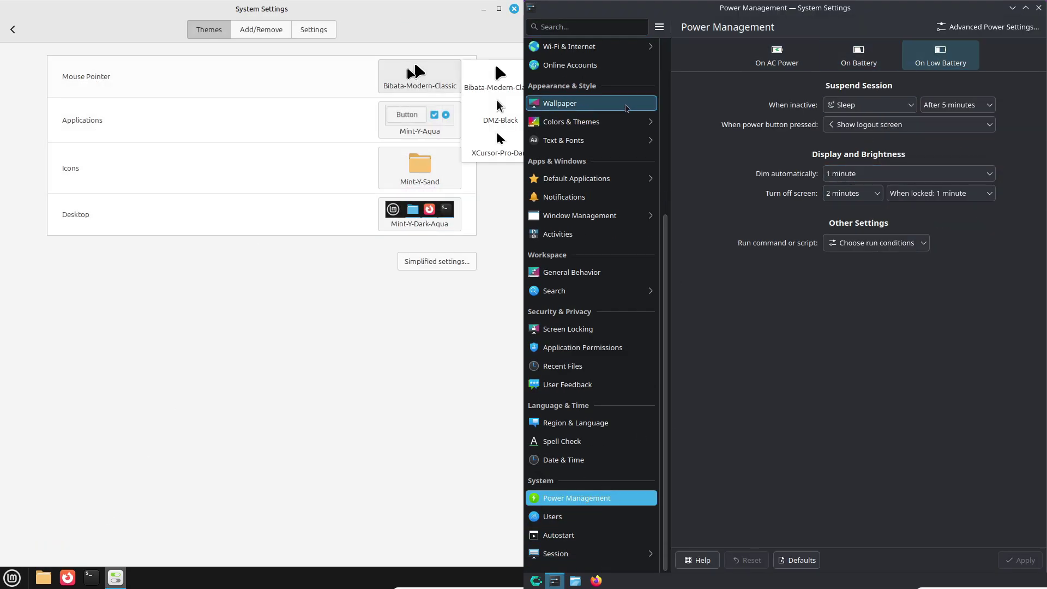
click(625, 105)
click(407, 112)
click(407, 112)
click(409, 167)
click(606, 233)
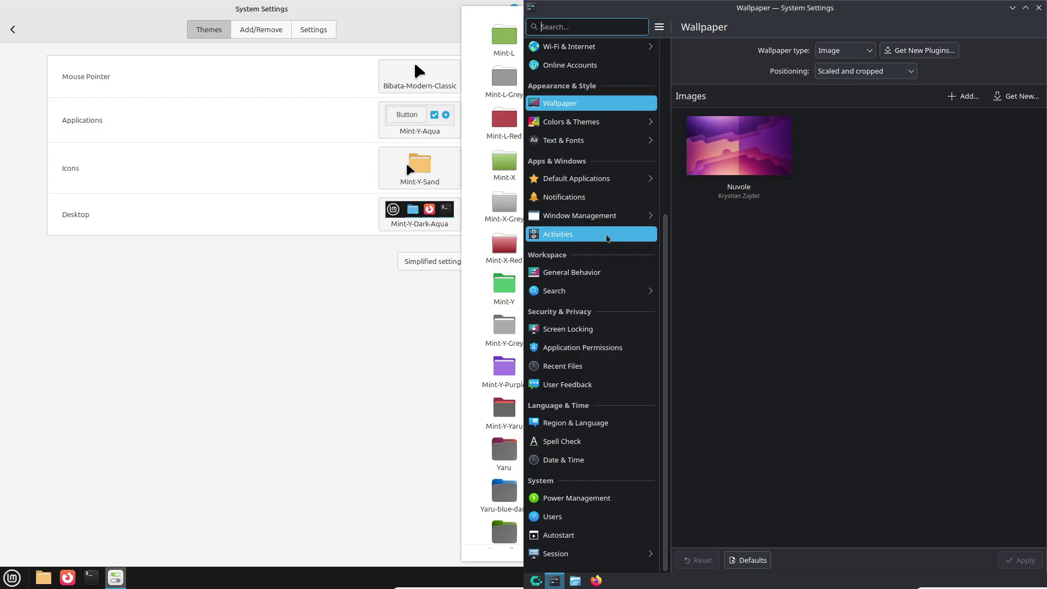
View the desktop theme choices and the Add/Remove and Settings pages of Linux Mint's Themes, and browse CachyOS's settings categories
click(409, 218)
click(244, 178)
click(257, 32)
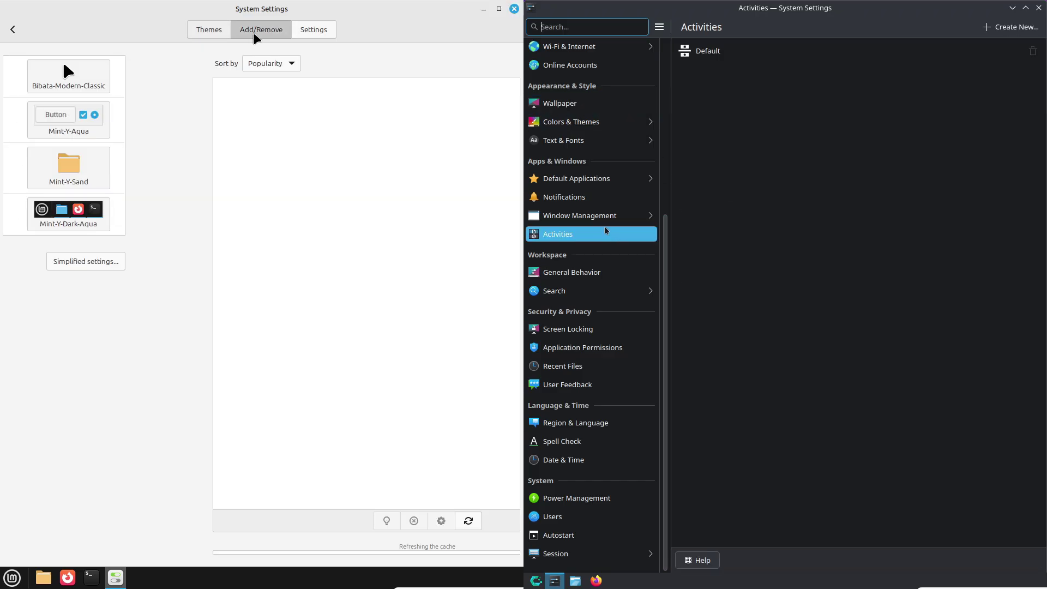
click(305, 28)
click(222, 27)
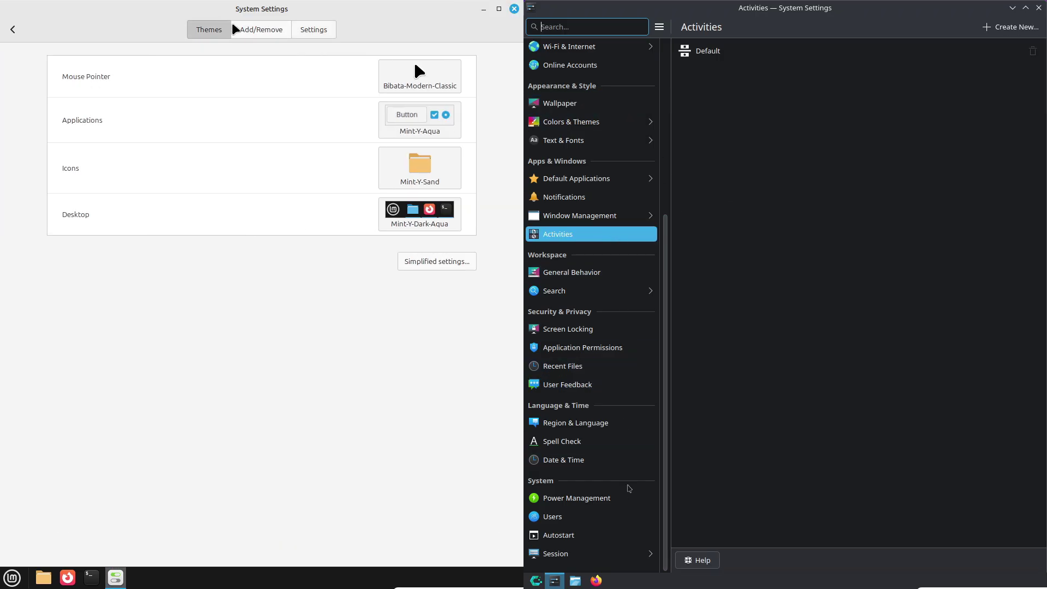
click(270, 30)
scroll(669, 309, up, 1)
scroll(669, 309, up, 5)
click(322, 29)
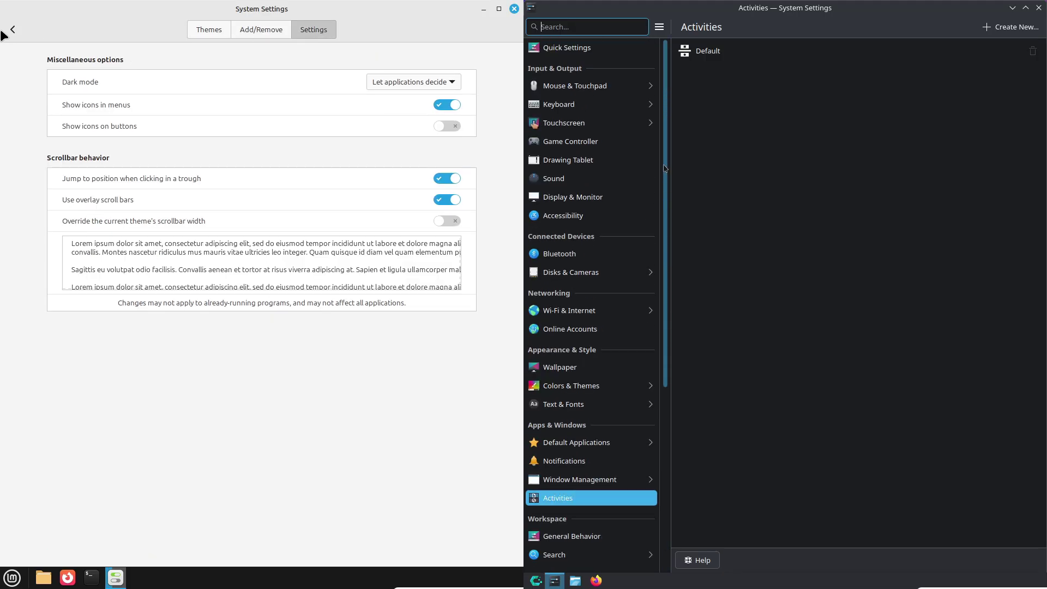
View Linux Mint's Effects settings, and the Sound, Accessibility and Mouse & Touchpad settings in CachyOS
click(12, 29)
click(617, 178)
click(600, 215)
click(108, 83)
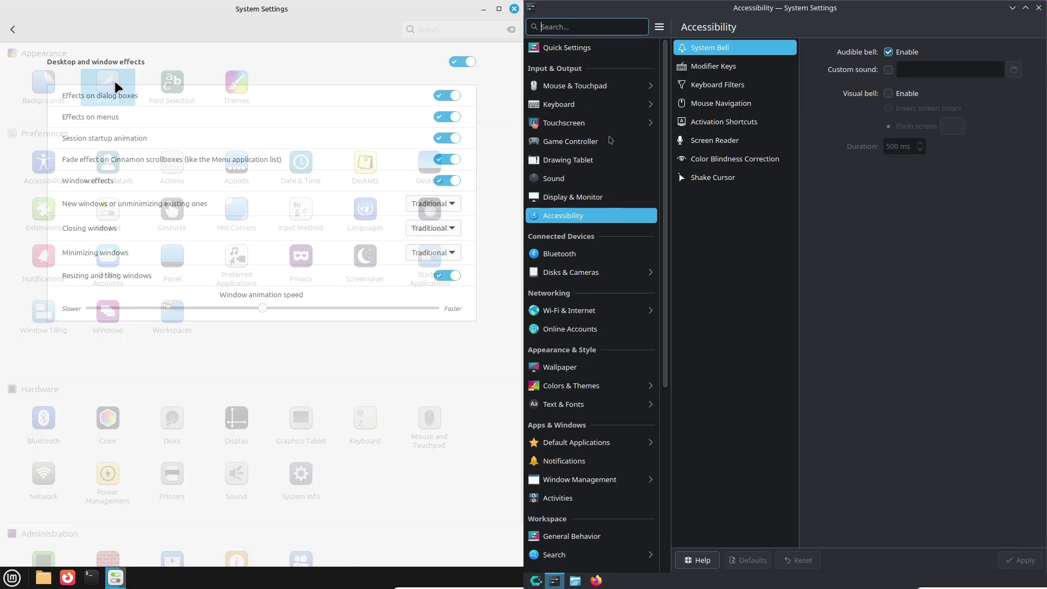
click(12, 29)
click(586, 86)
click(559, 66)
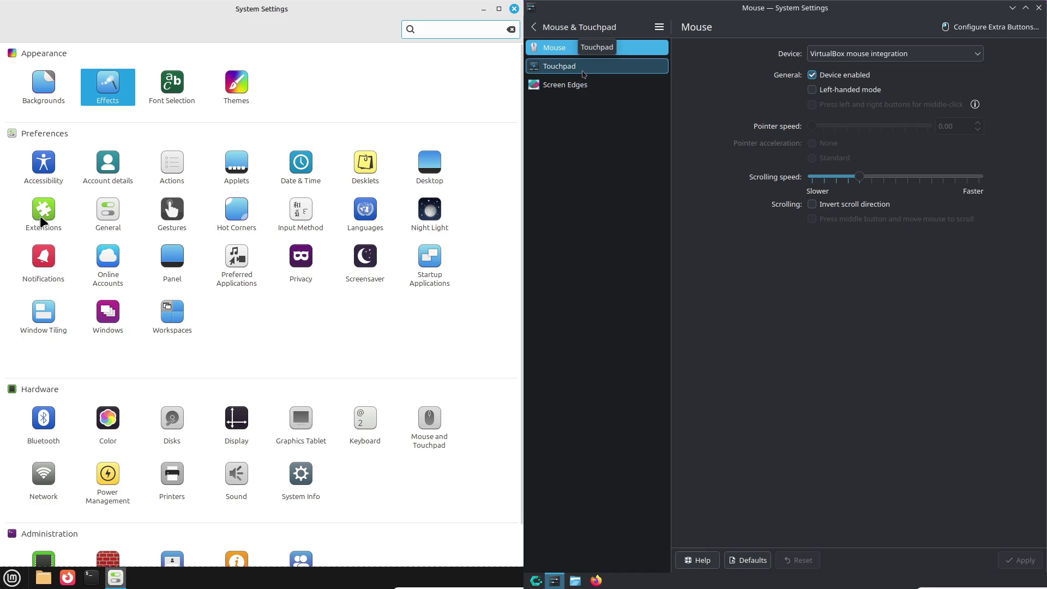
View the Manage and Download pages of Linux Mint's Extensions, and replace CachyOS's System Settings with Dolphin and its About information
click(100, 89)
click(1035, 10)
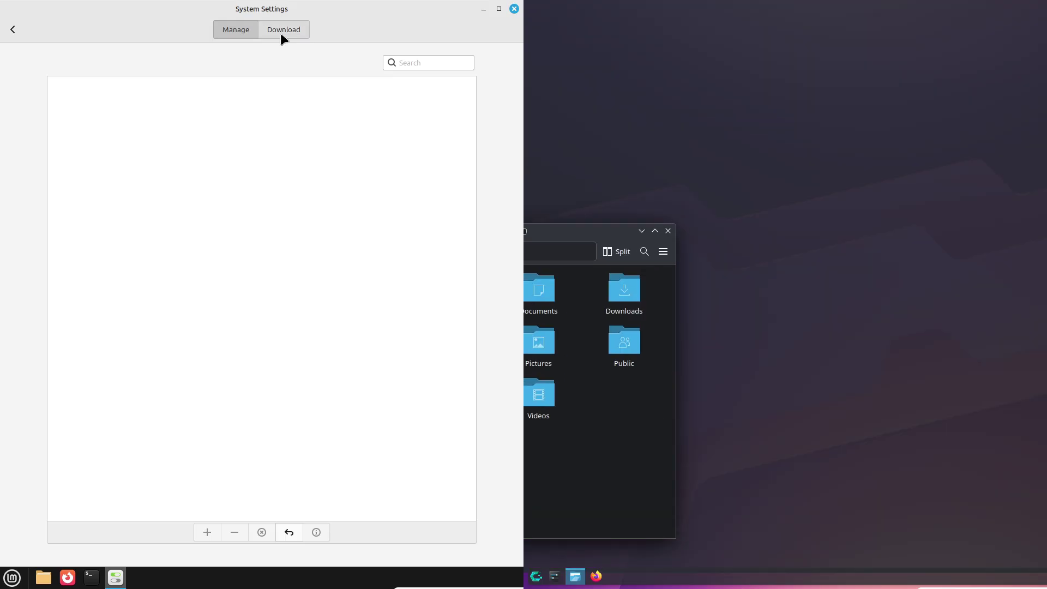
click(281, 32)
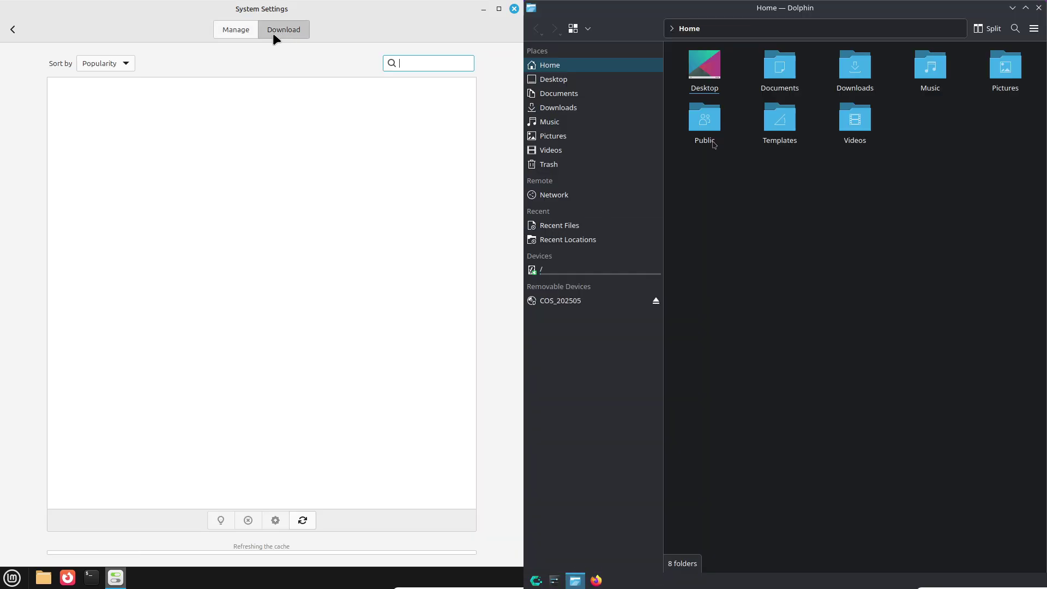
click(235, 29)
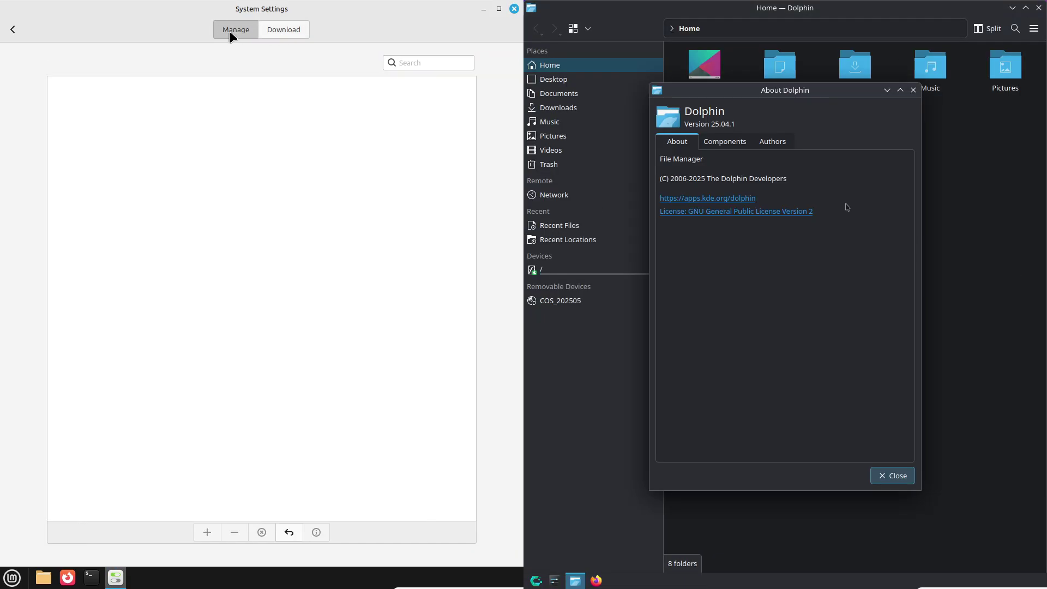
click(13, 30)
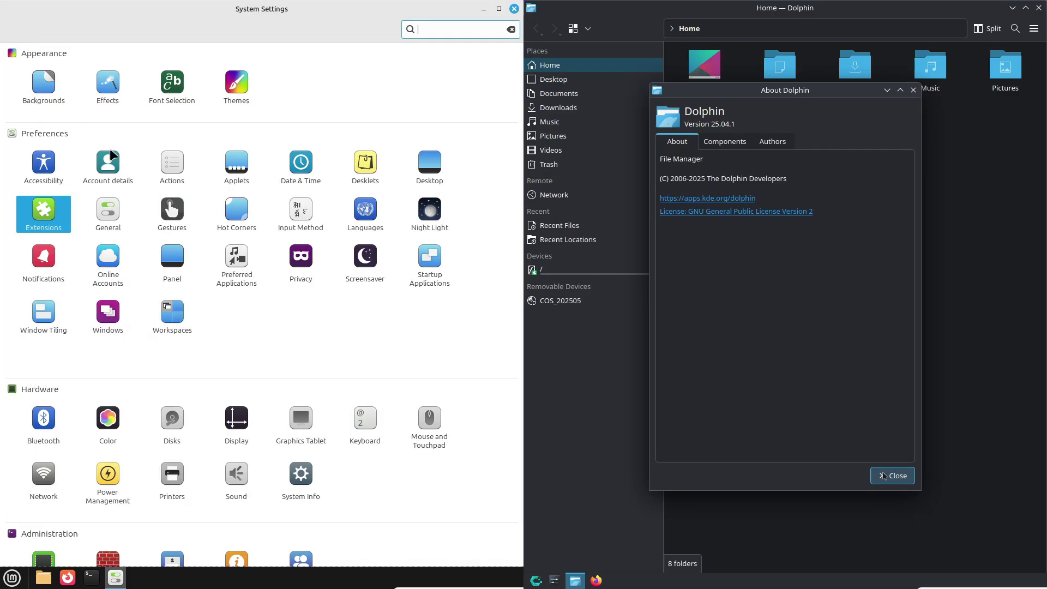
View Linux Mint's Night Light and Startup Applications settings, and close the About Dolphin dialog and Dolphin in CachyOS
click(431, 218)
click(893, 476)
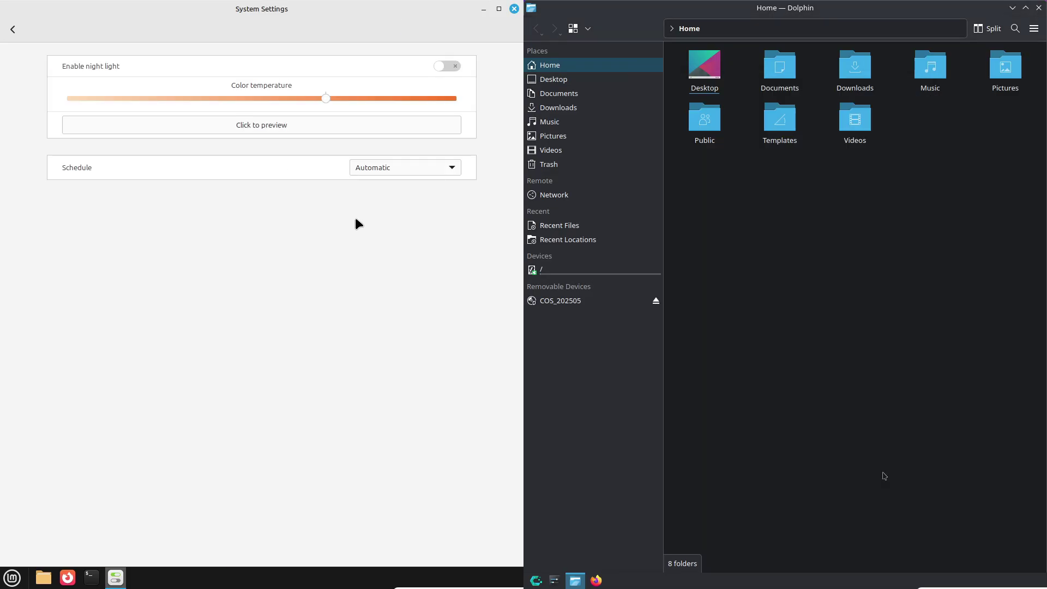
click(12, 29)
click(1039, 8)
click(427, 269)
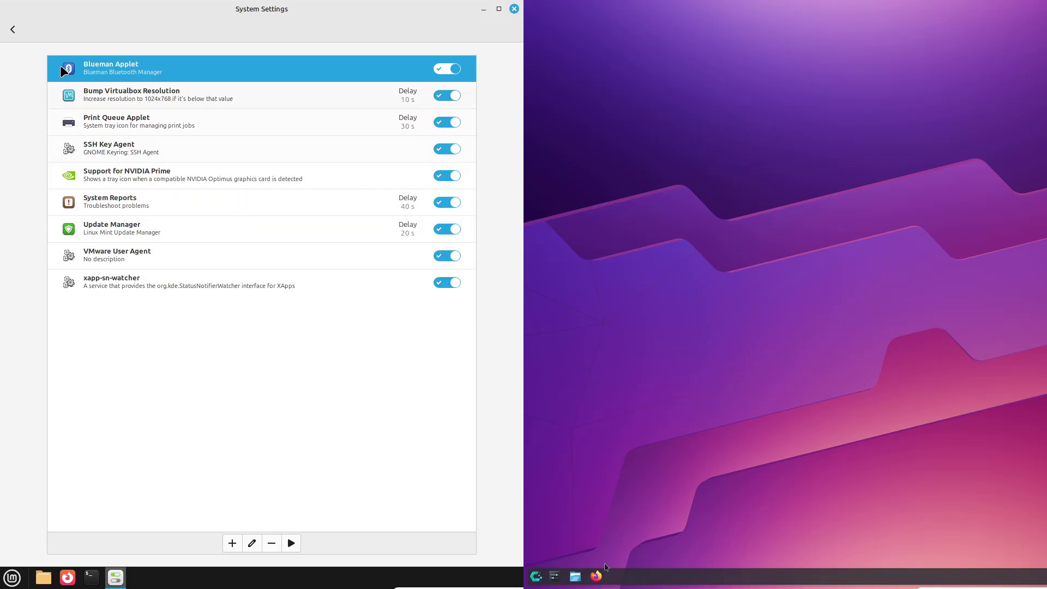
Open Driver Manager from Linux Mint's System Settings and move its window into view
click(13, 30)
scroll(519, 246, down, 2)
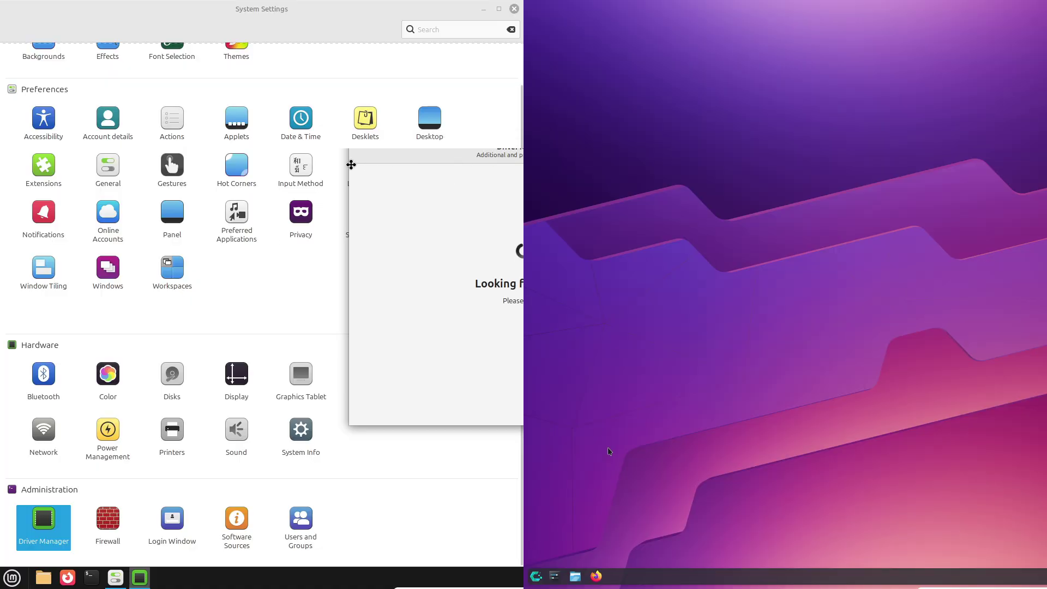
drag(351, 164, 227, 140)
Browse the Administration applications in Linux Mint's menu, and view then dismiss the context options of CachyOS's Application Launcher
click(16, 580)
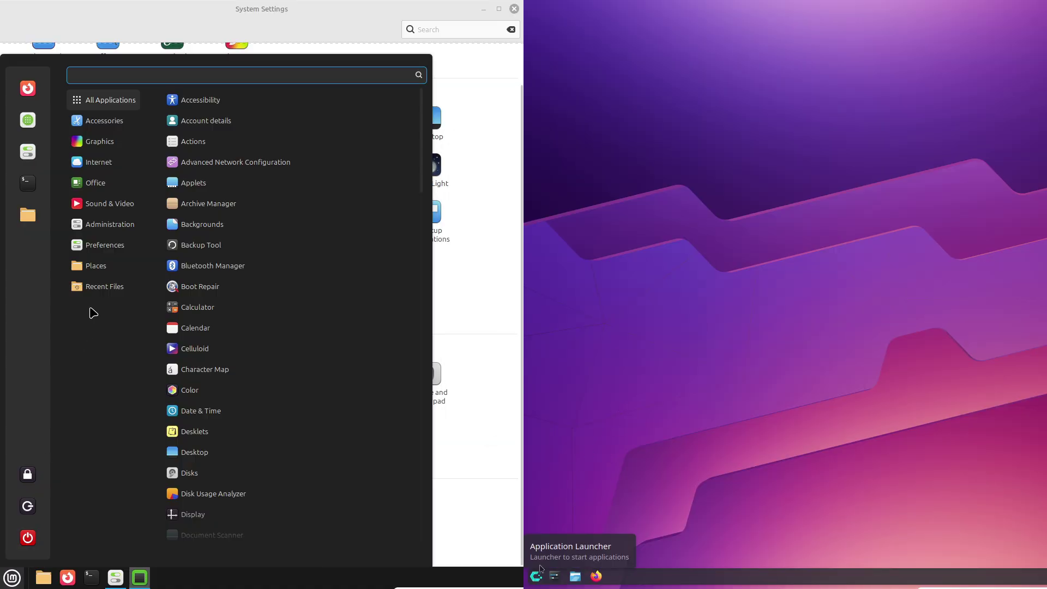
mouse_move(120, 252)
mouse_move(117, 227)
right_click(537, 577)
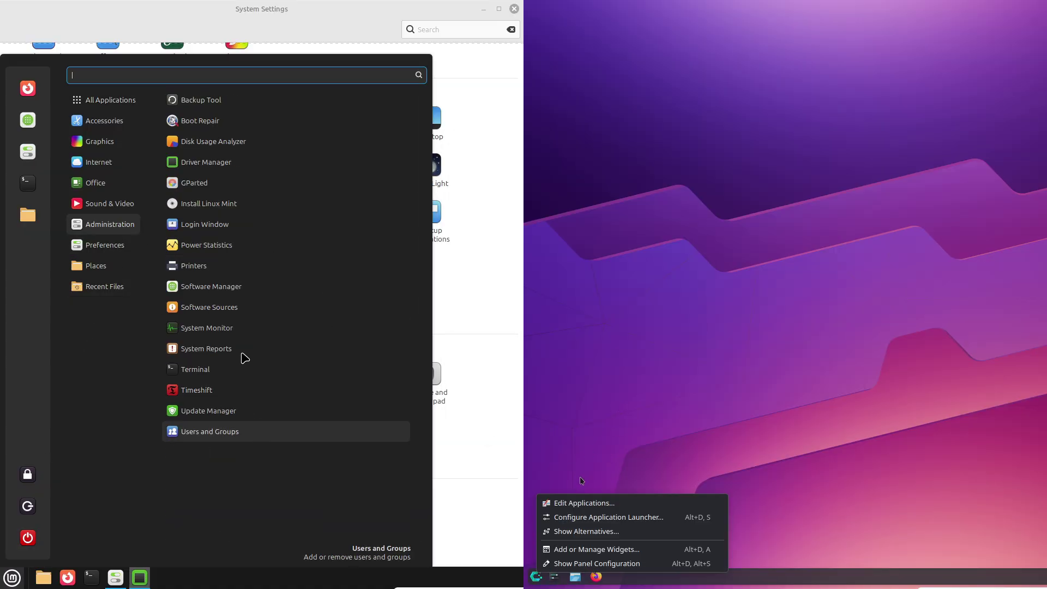
click(588, 425)
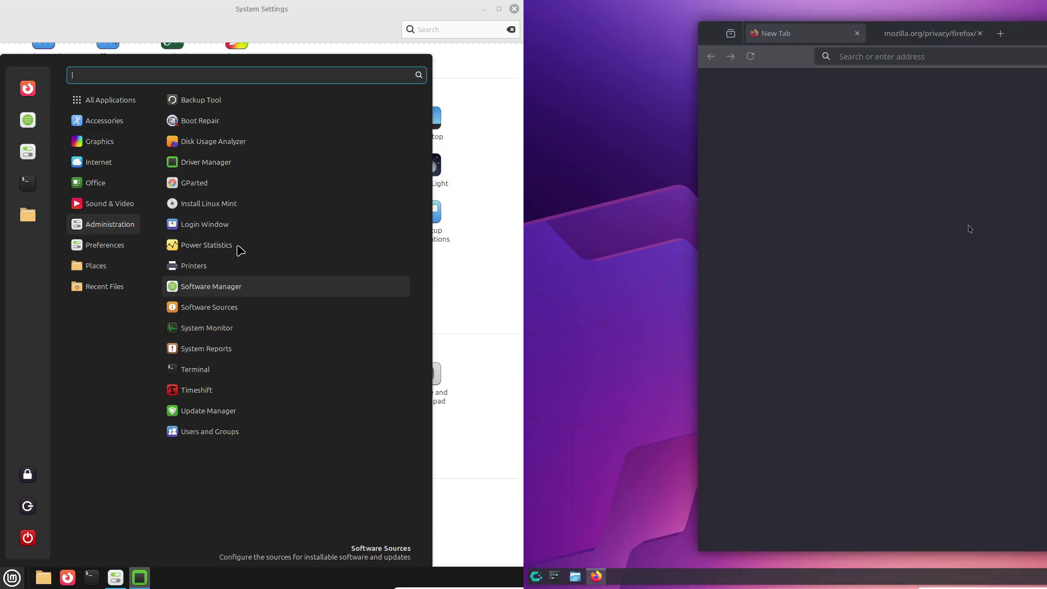
Open Software Manager in place of System Settings in Linux Mint, and move both it and CachyOS's Firefox window fully into view
click(23, 119)
drag(1045, 40, 968, 48)
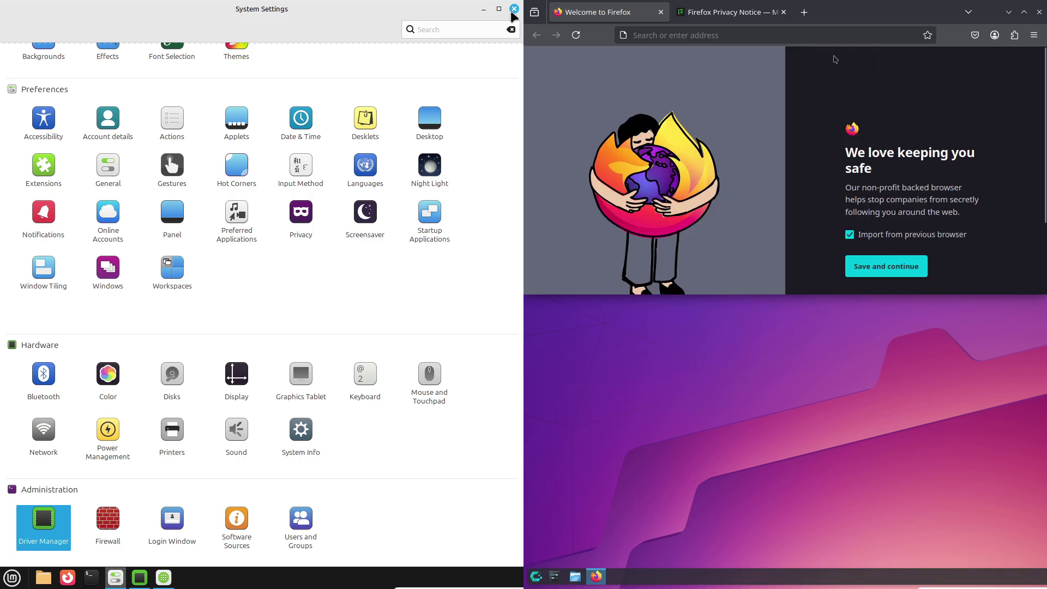
click(514, 9)
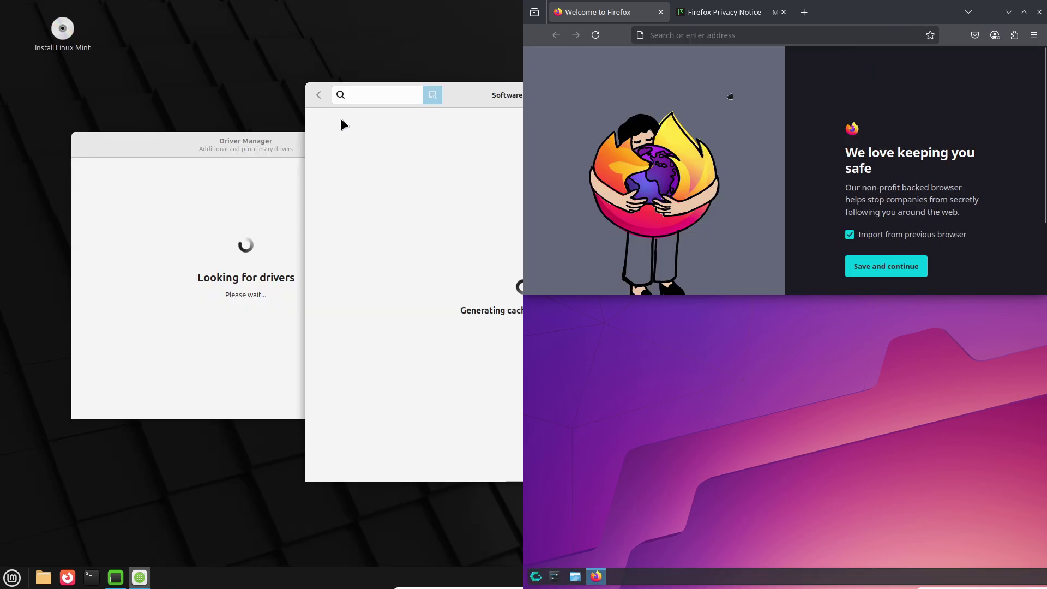
drag(344, 125, 0, 153)
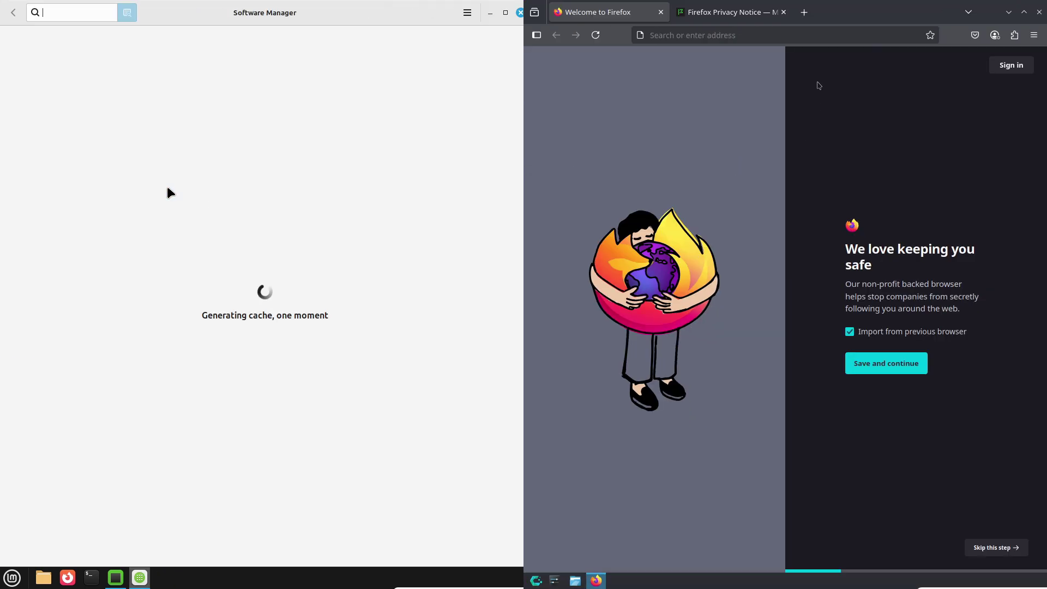
Close Firefox's Privacy Notice tab and search Google for "cachyos" in CachyOS, and view Software Manager's About information in Linux Mint
click(783, 12)
click(784, 32)
text(cac)
click(465, 12)
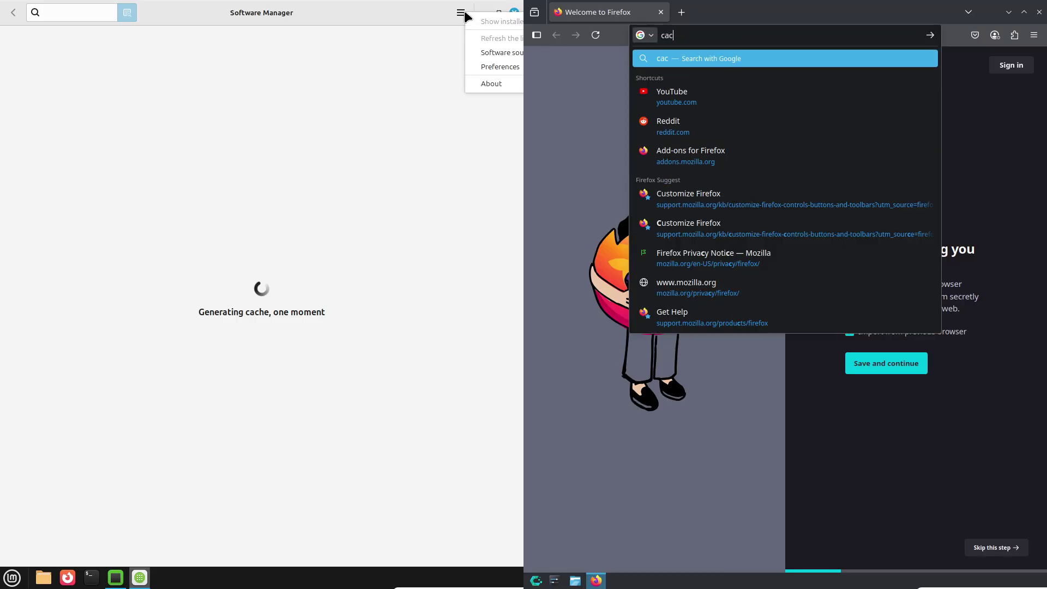
text(hyos)
key(Return)
click(491, 83)
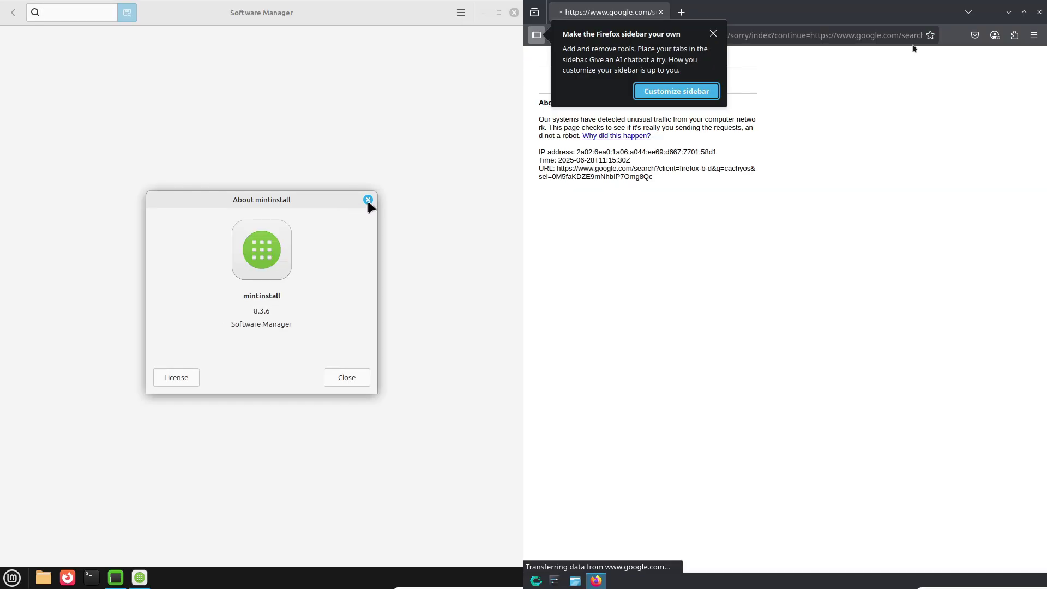
click(369, 200)
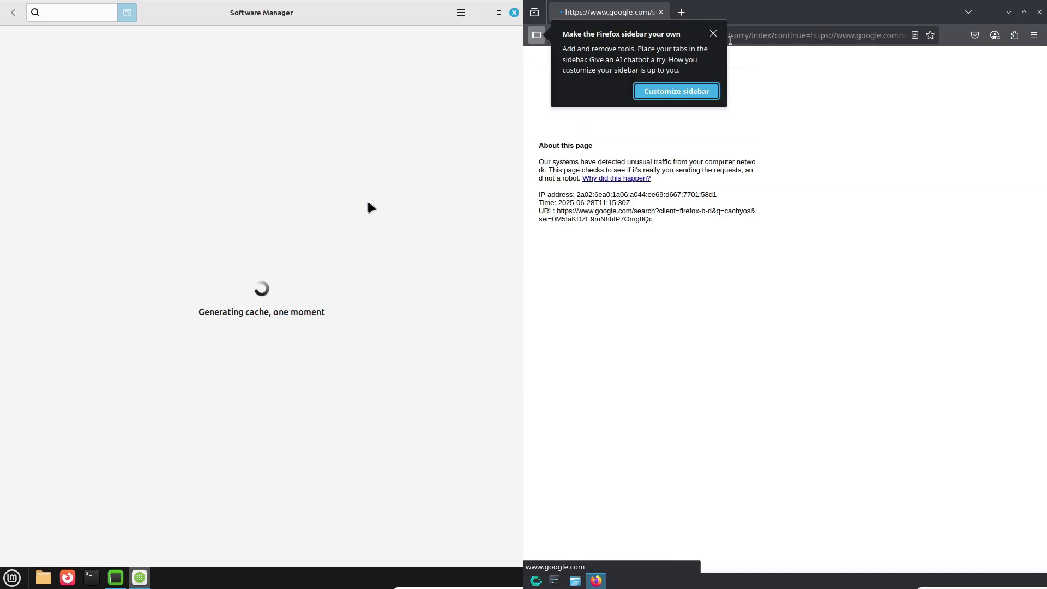
Enable showing unverified Flatpaks in Software Manager's preferences, and enter "cachyos" as a new search in Firefox
click(460, 12)
click(472, 66)
click(729, 35)
text(cachyos)
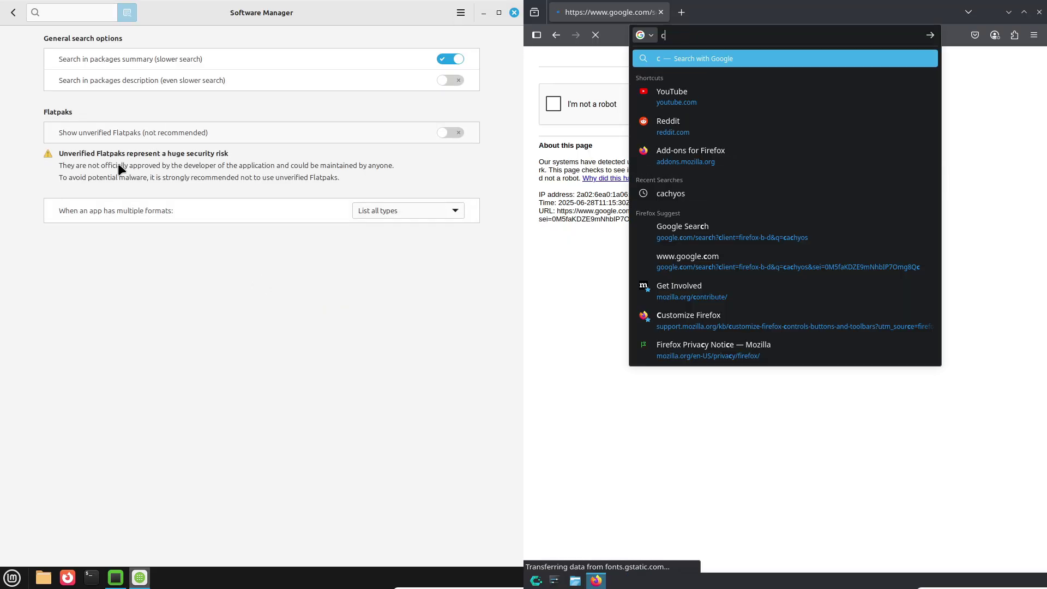
click(443, 133)
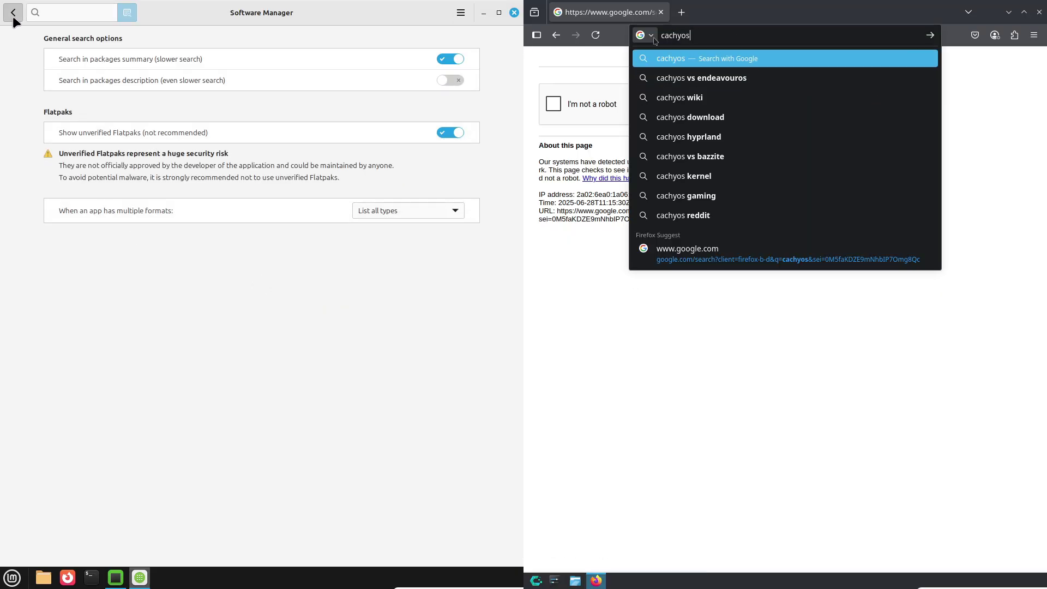
Search for "cachyos" with DuckDuckGo and open the cachyos.org result, and close Driver Manager in Linux Mint
click(653, 39)
click(661, 112)
key(Return)
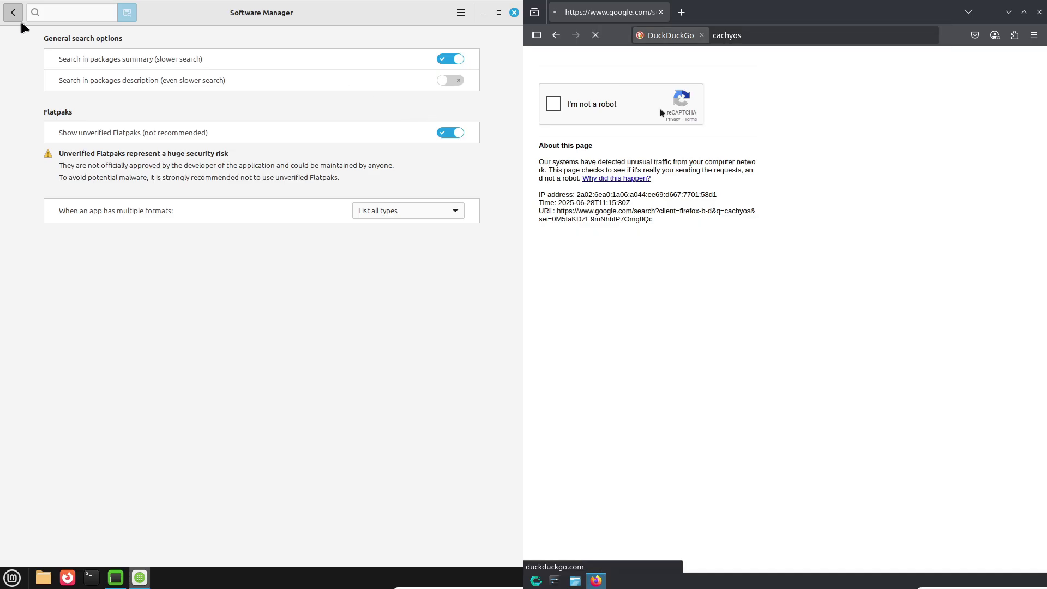
click(750, 36)
click(115, 577)
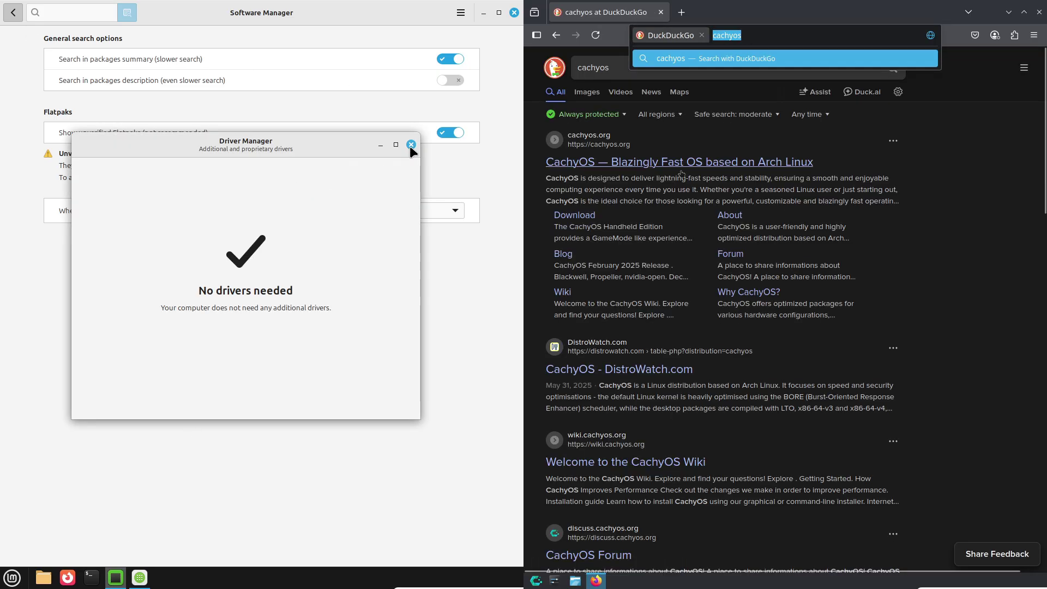
click(411, 145)
click(681, 162)
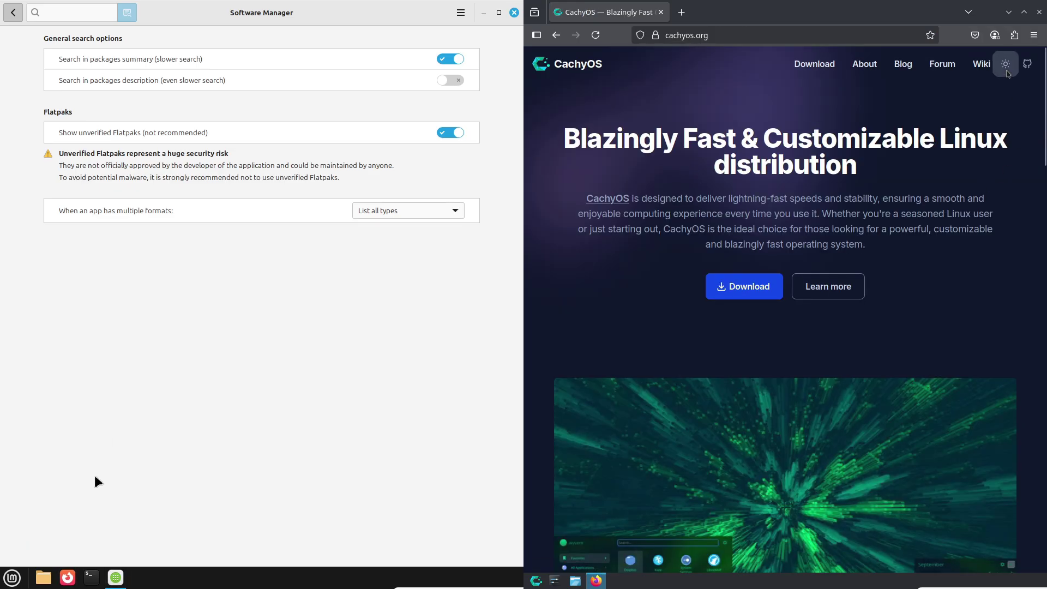
Switch the CachyOS website to its light theme, and in Linux Mint open Firefox in place of Software Manager and move its window fully into view
click(1007, 70)
drag(1045, 133, 1021, 133)
click(292, 309)
click(433, 44)
drag(446, 46, 59, 90)
drag(1021, 132, 1021, 95)
drag(59, 90, 2, 106)
Open the CachyOS May 2025 Release post from the Cachy Blog and read through it, and load about:support in Linux Mint's Firefox
click(905, 65)
click(226, 52)
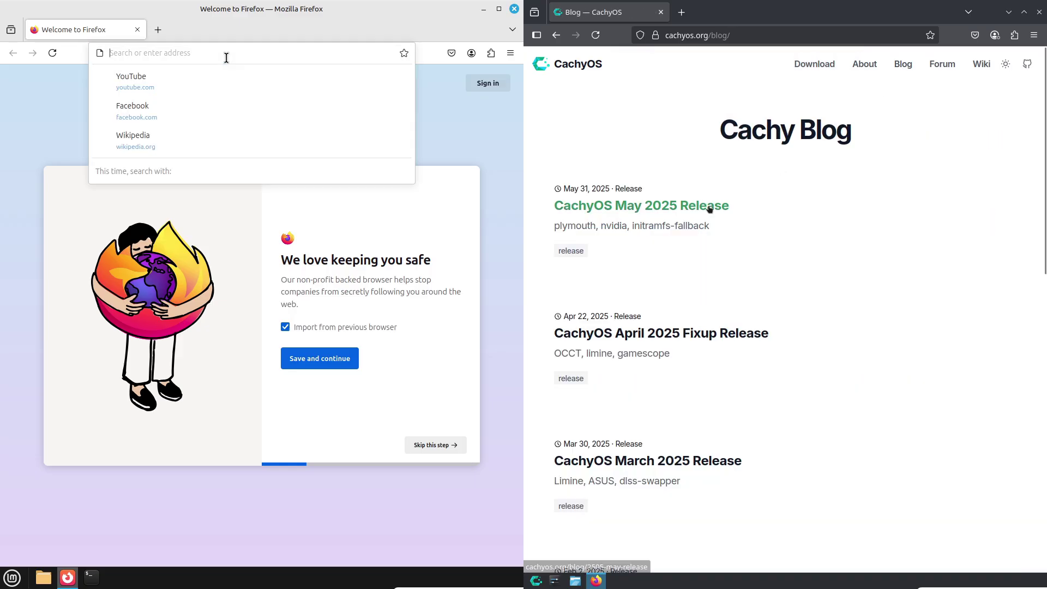
text(abo)
click(709, 206)
text(u)
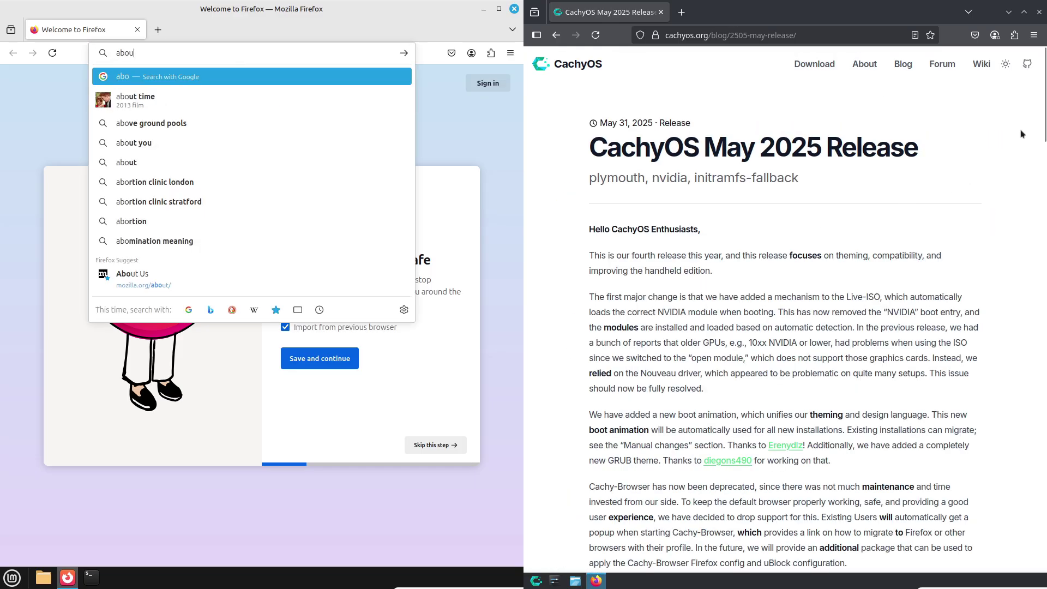
text(t:support)
drag(1043, 134, 1009, 451)
click(226, 79)
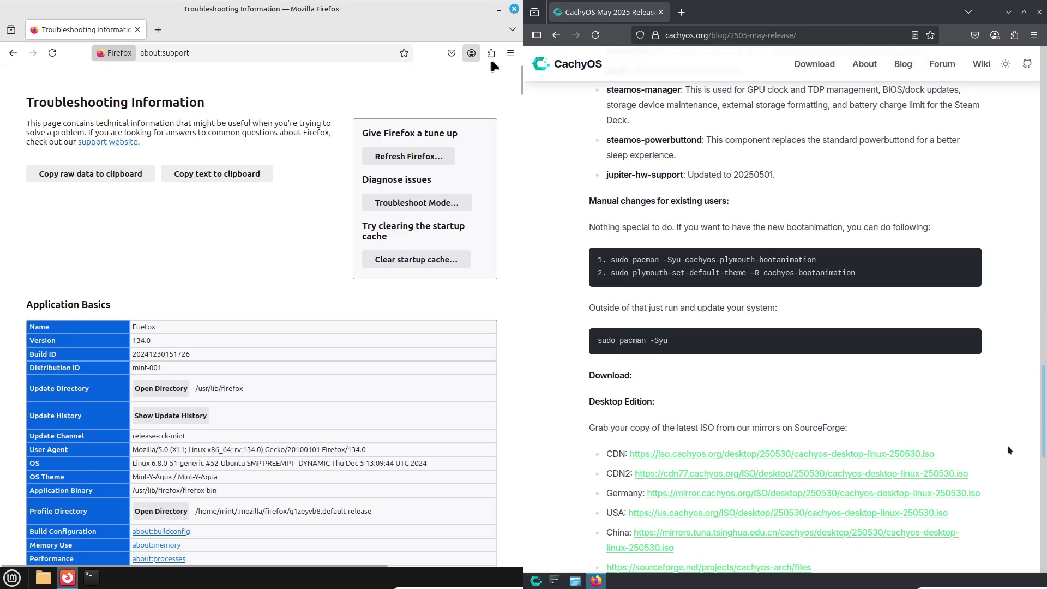
View the About Firefox information in Linux Mint, and highlight the sentence about running and updating the system in the CachyOS release post
click(508, 56)
click(375, 384)
drag(584, 310, 772, 314)
click(365, 202)
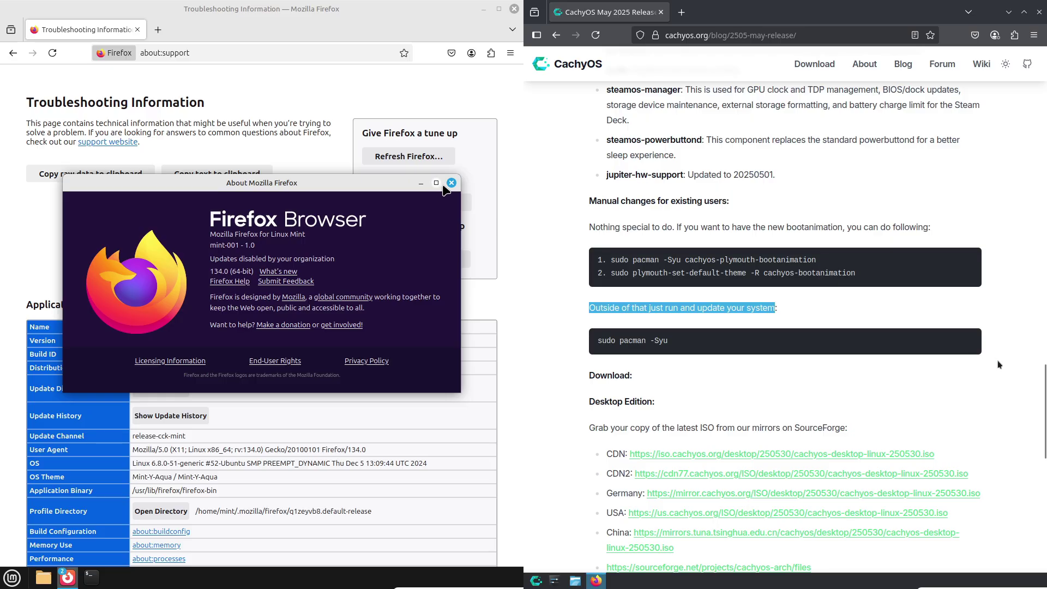
key(Escape)
Open the CachyOS website's Download page at its Desktop Edition section, and search Google for "linux mint" in Linux Mint's Firefox
drag(1044, 389, 1032, 61)
click(235, 53)
click(807, 65)
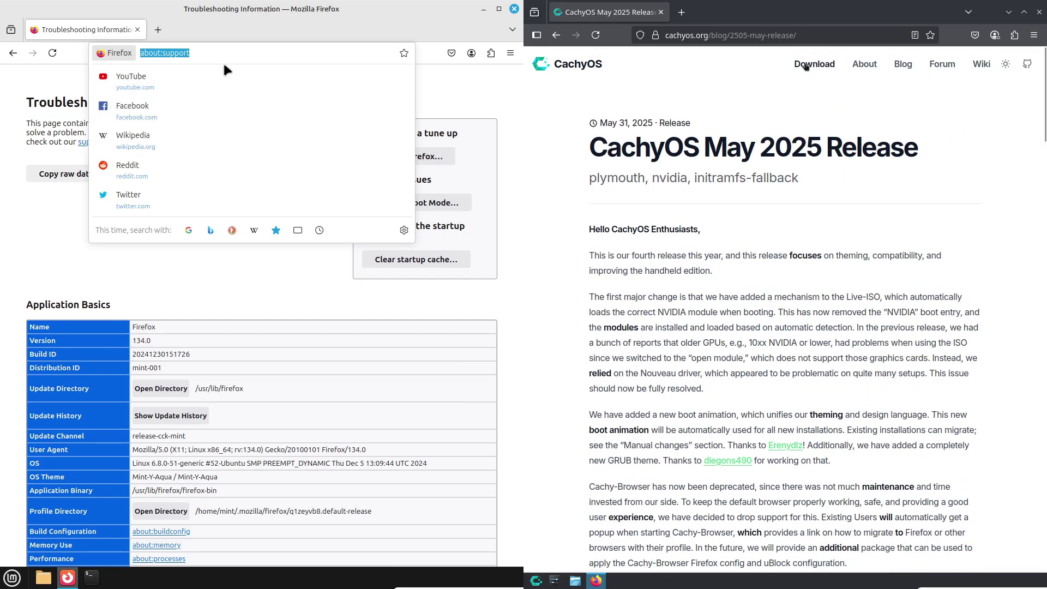
text(linu)
text(x mint)
drag(1045, 185, 1022, 243)
key(Return)
scroll(1022, 243, up, 3)
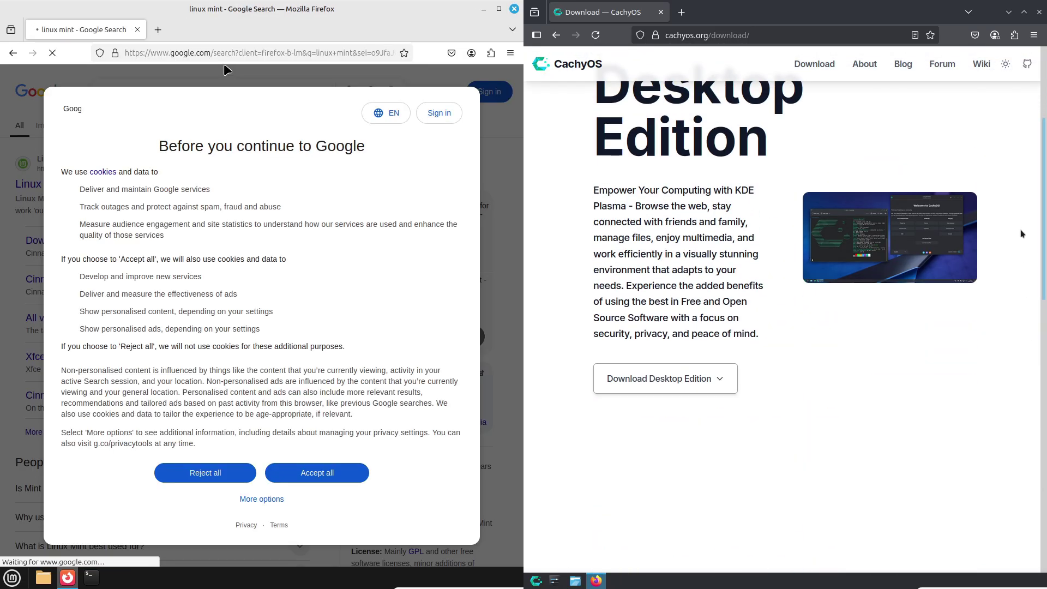
Reject Google's cookies and open the Linux Mint home page, and start and cancel the CachyOS Desktop Edition ISO download
click(191, 473)
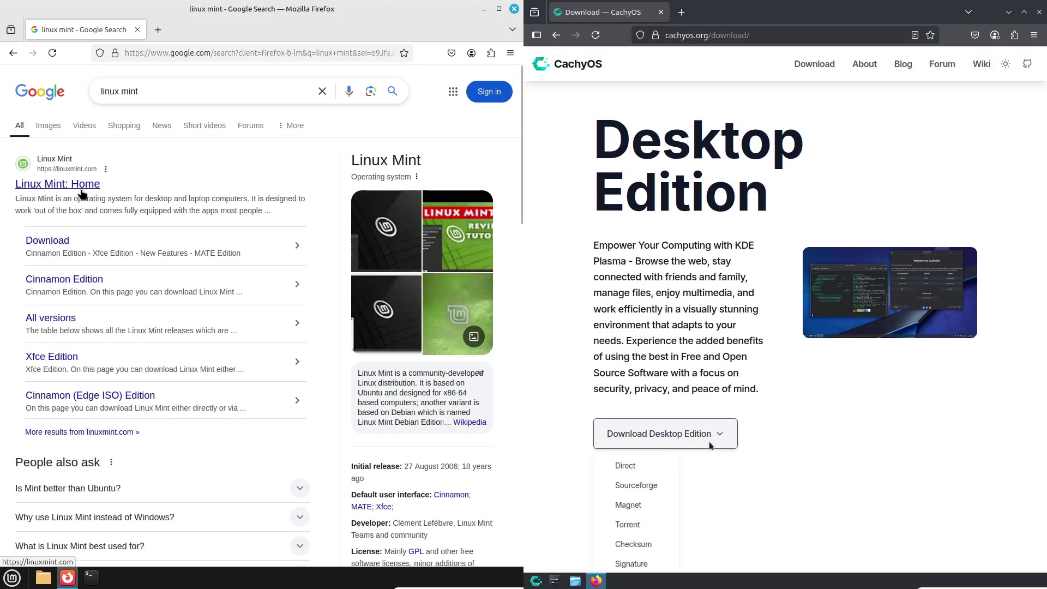
click(80, 188)
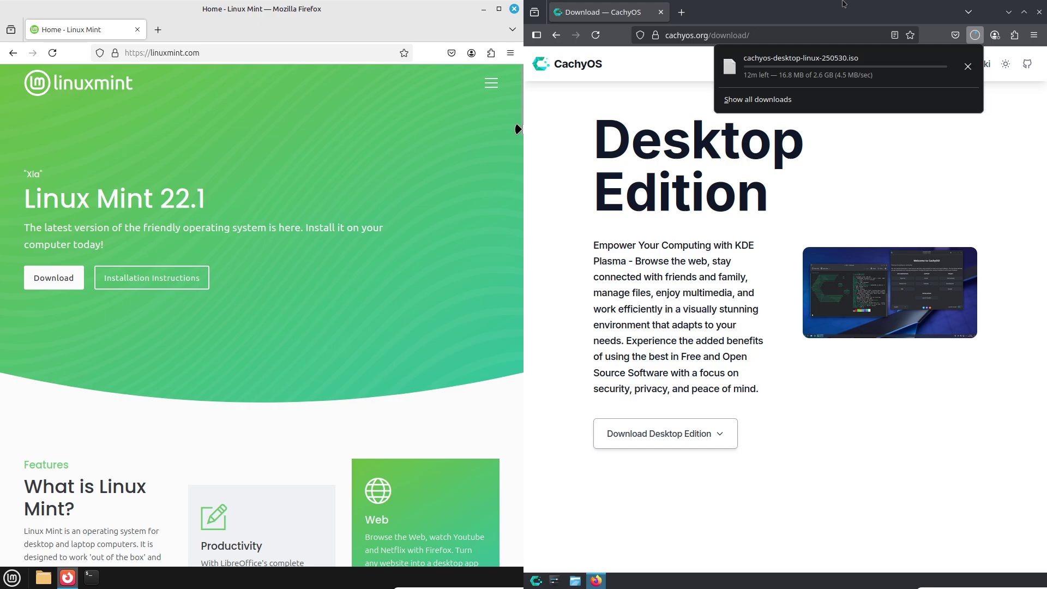
drag(518, 163, 511, 56)
click(969, 69)
Load about:support in CachyOS's Firefox, and expand the navigation menu of the Linux Mint website
click(792, 31)
click(511, 53)
text(about:supp)
click(279, 88)
click(491, 83)
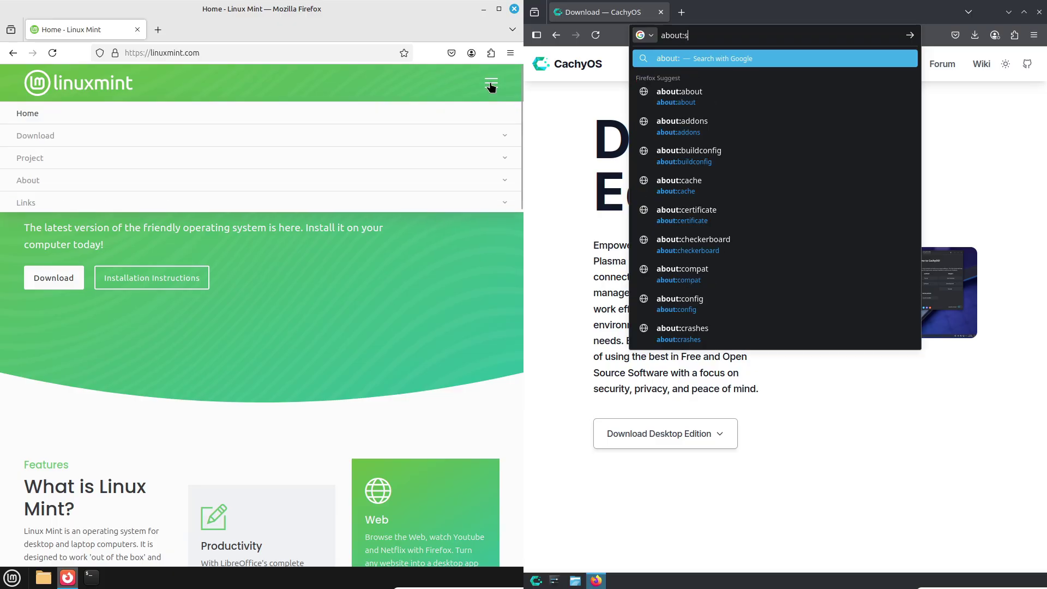
key(Return)
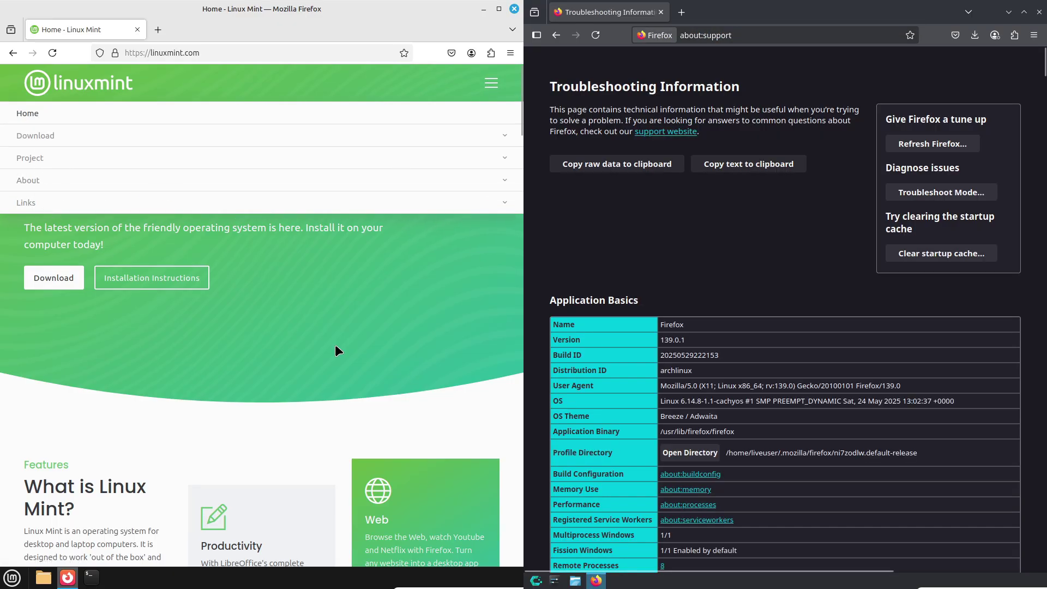
Start and cancel the Linux Mint 22.1 Cinnamon Edition download from the Rackers mirror, while examining the troubleshooting information in CachyOS's Firefox
click(58, 281)
drag(512, 216, 499, 130)
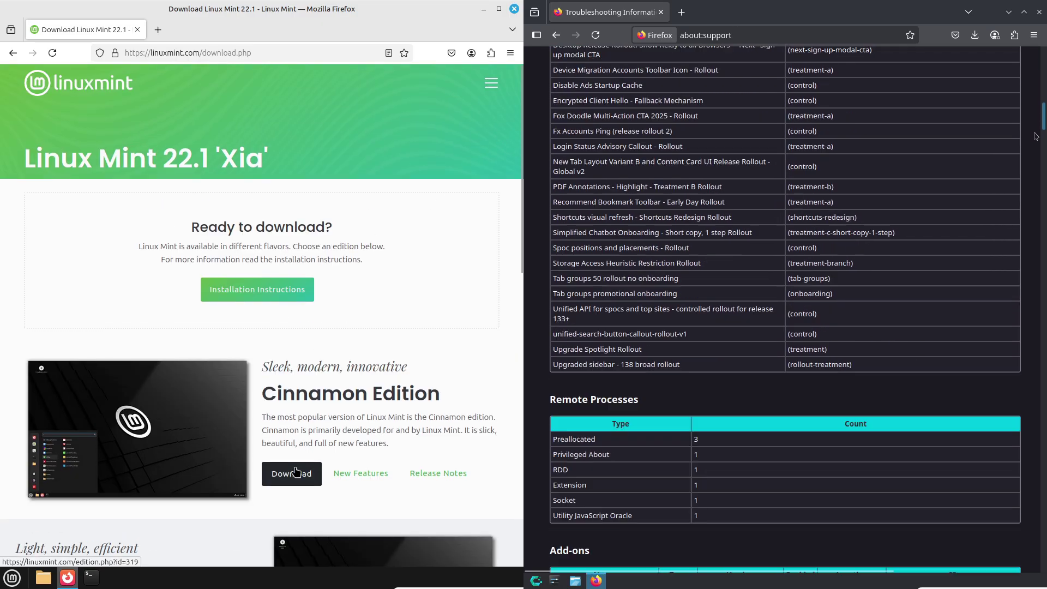
click(295, 468)
drag(521, 93, 521, 145)
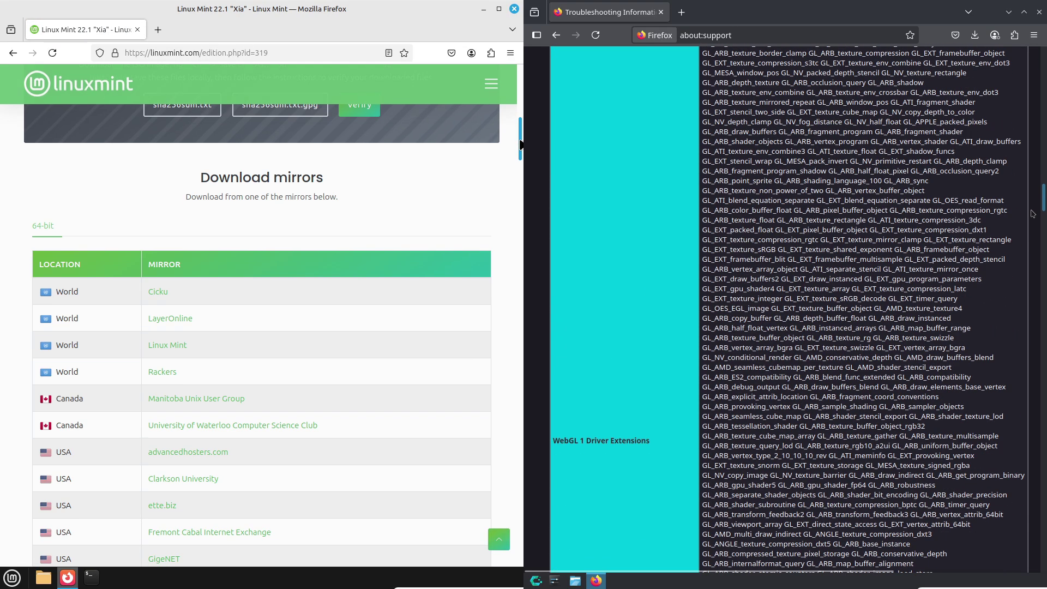
click(177, 371)
drag(1024, 248, 1011, 331)
click(454, 88)
Browse the Download, Project, About and Links sections of linuxmint.com's navigation, and examine the graphics and GPU details in CachyOS's troubleshooting information
click(495, 87)
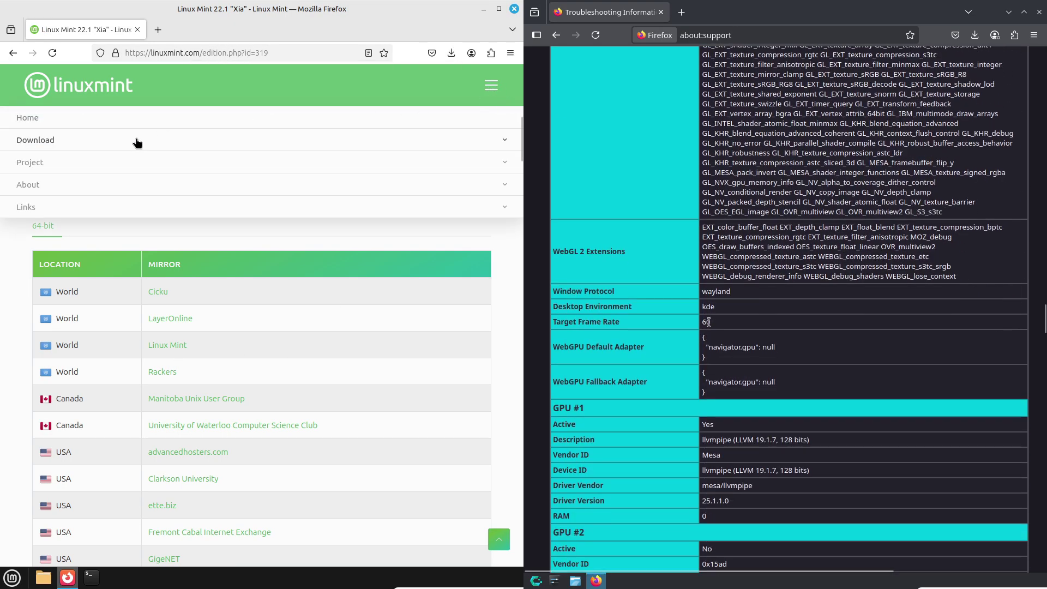
click(504, 143)
click(501, 233)
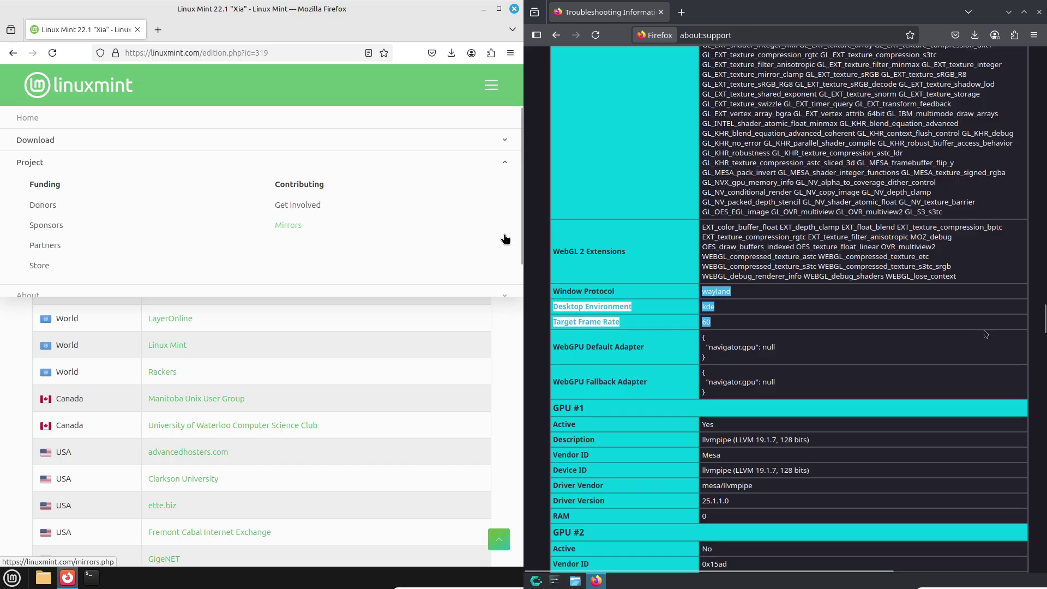
scroll(761, 261, down, 8)
click(505, 295)
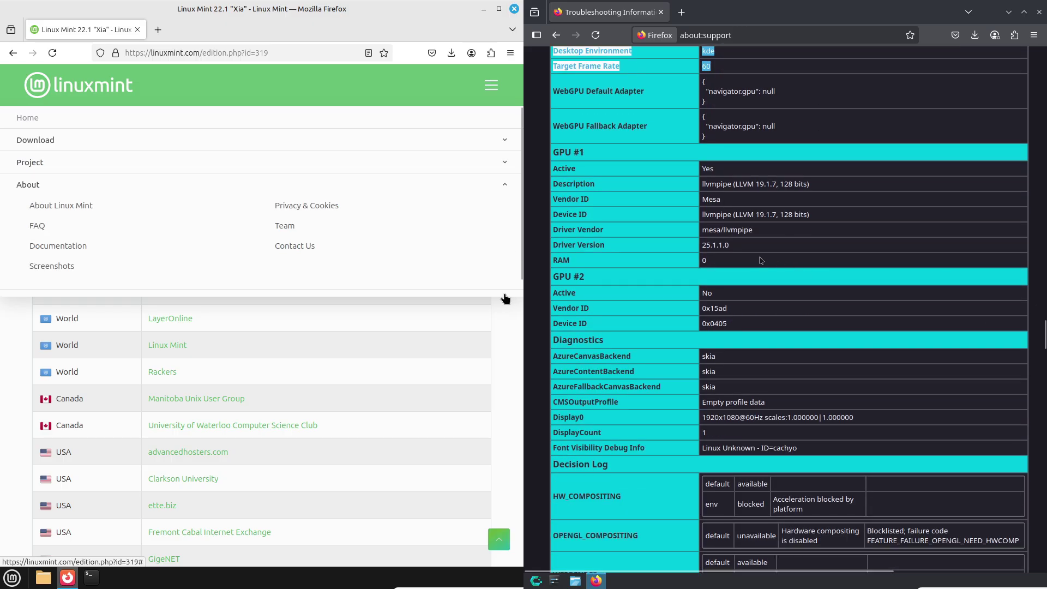
click(504, 187)
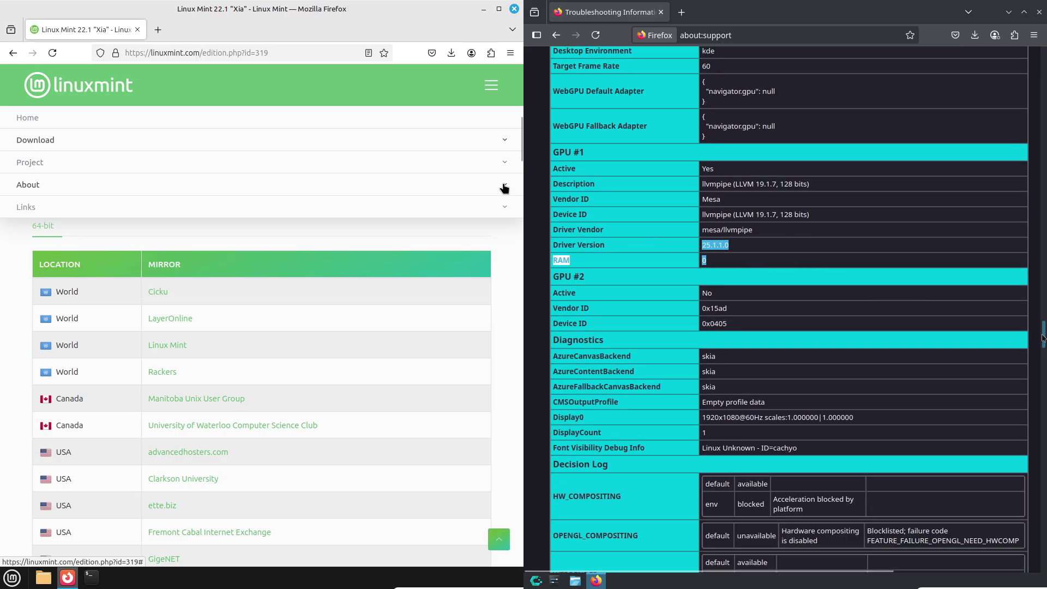
click(504, 208)
scroll(956, 306, down, 5)
Open a page from linuxmint.com's navigation and look through it, and examine the remaining troubleshooting information in CachyOS's Firefox
click(55, 267)
drag(873, 197, 695, 171)
drag(1043, 357, 1043, 401)
drag(520, 76, 521, 83)
drag(1043, 402, 1030, 458)
drag(521, 84, 521, 101)
scroll(521, 103, up, 15)
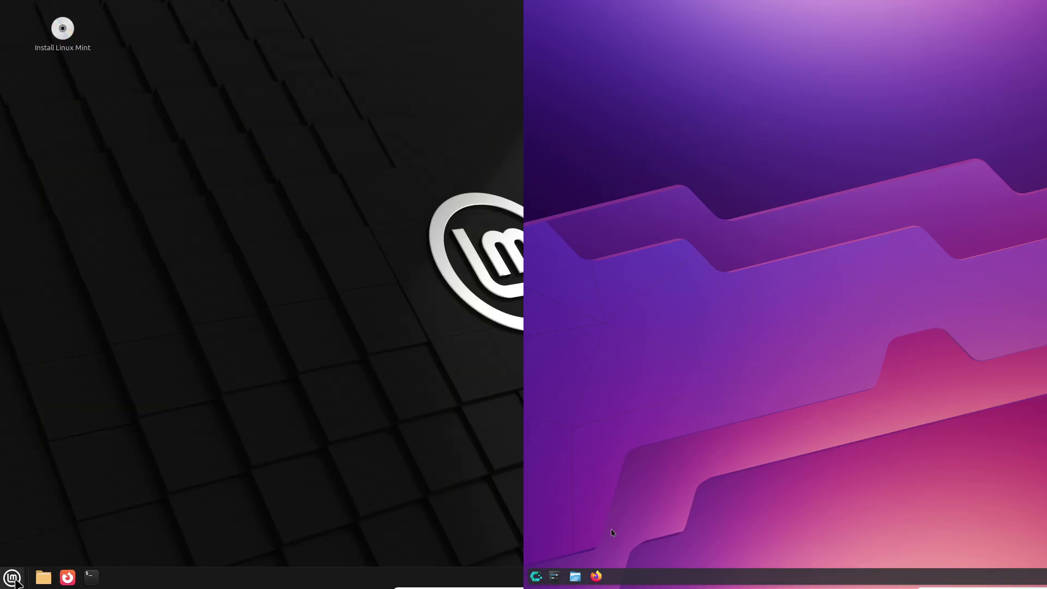
Log out of the live sessions in both Linux Mint and CachyOS
click(13, 580)
click(536, 577)
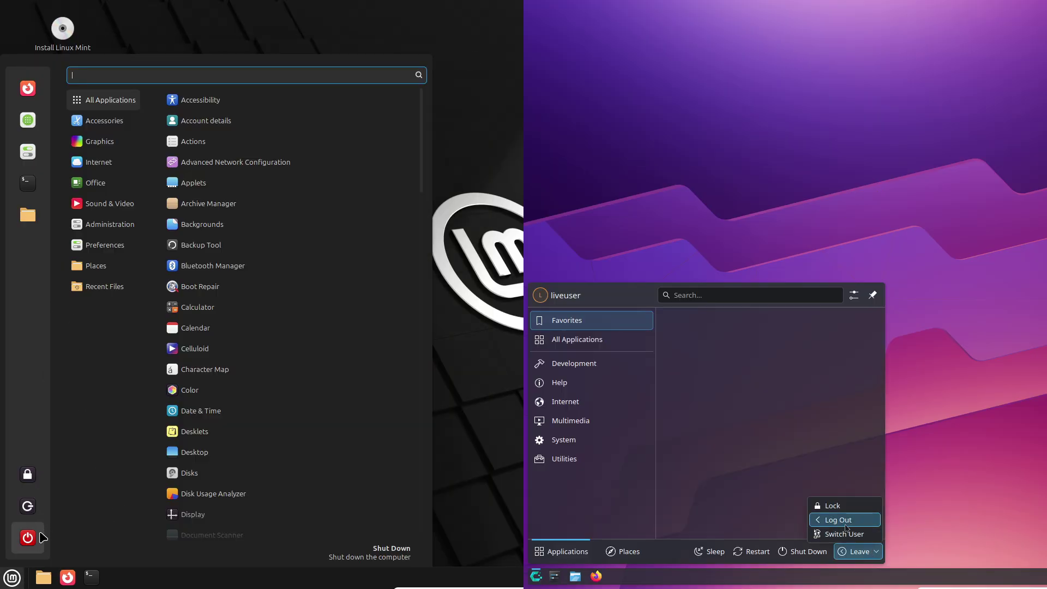
click(28, 506)
key(ctrl+alt+Delete)
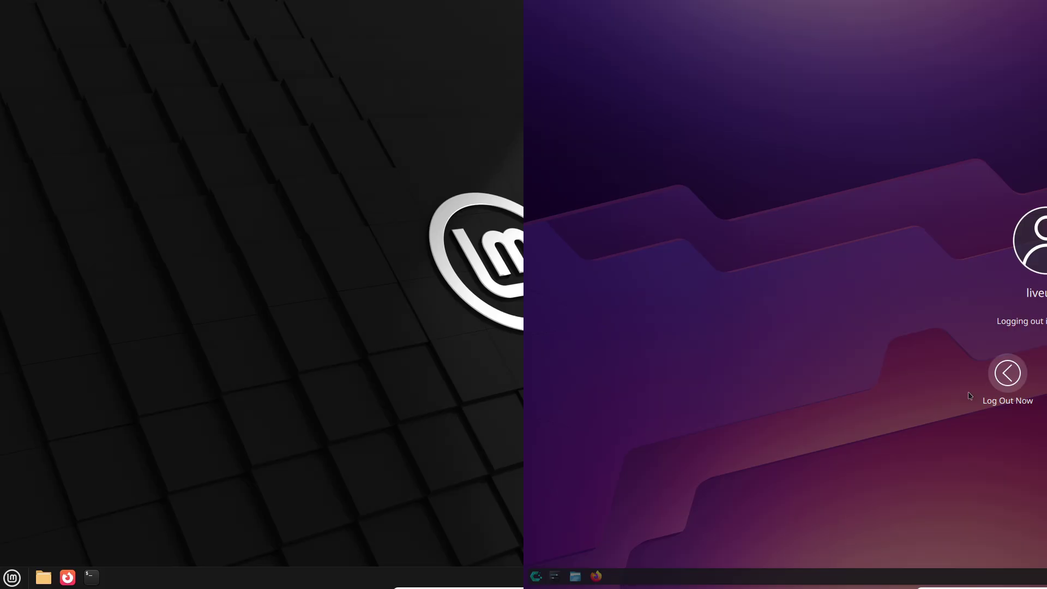